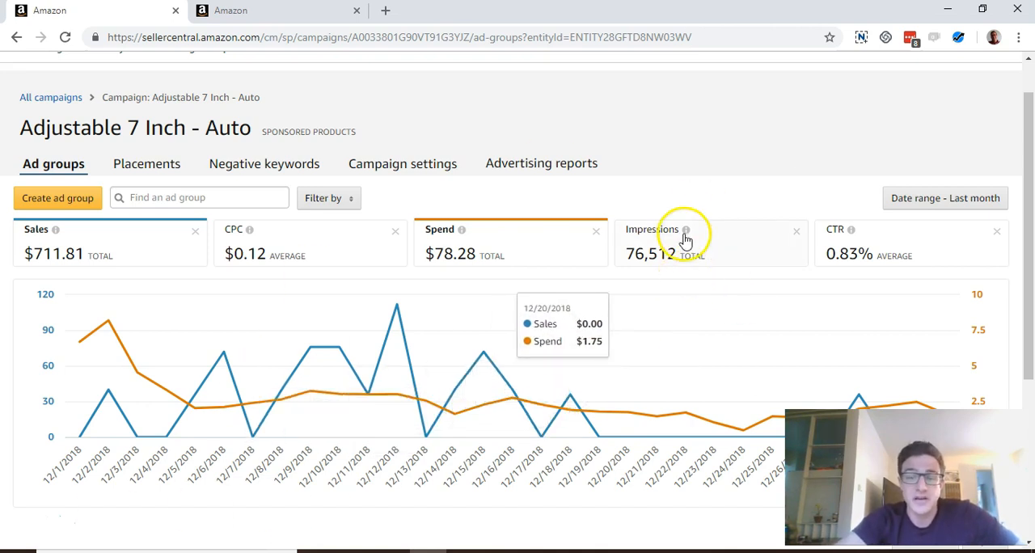
- Examine the Adjustable 7 Inch - Auto campaign's ad groups and the Auto ad group's targeting page
{"action": "mouse_move", "coordinate": [685, 234]}
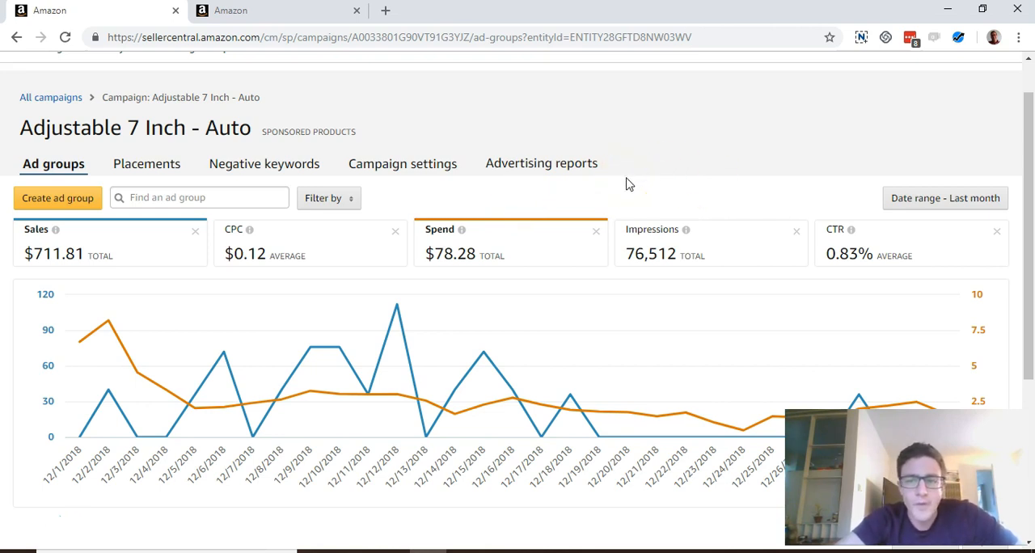
{"action": "scroll", "coordinate": [629, 184], "scroll_direction": "down", "scroll_amount": 1}
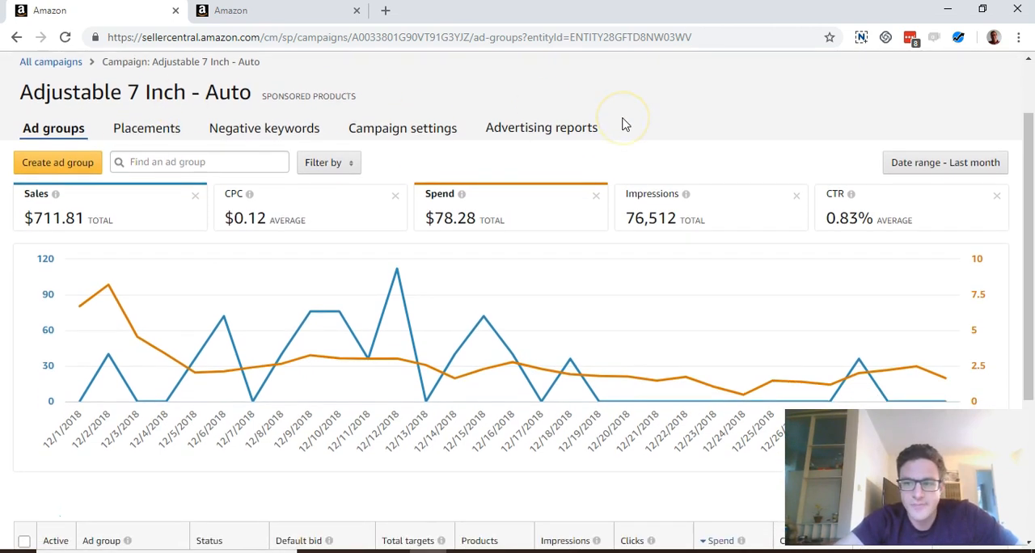
{"action": "scroll", "coordinate": [693, 143], "scroll_direction": "down", "scroll_amount": 3}
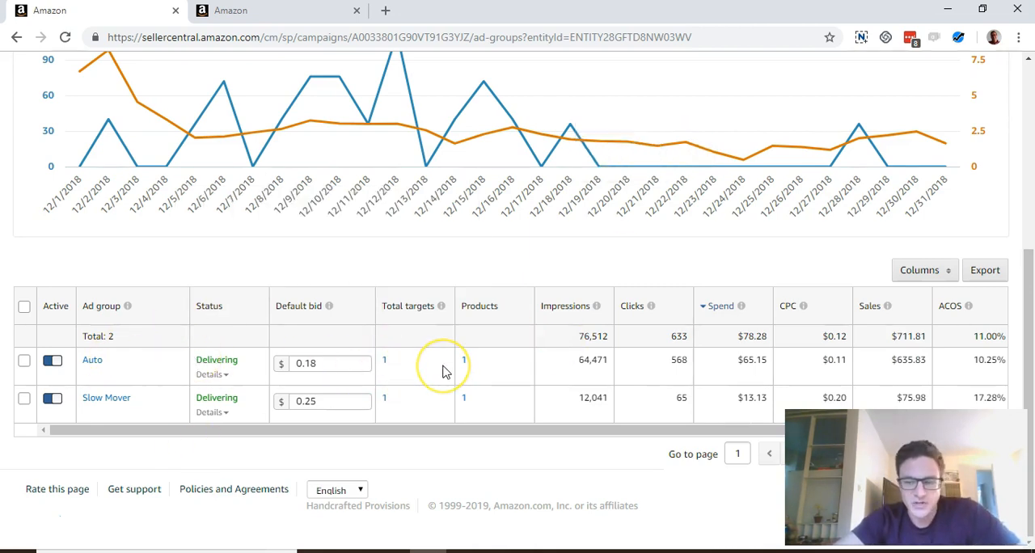
{"action": "left_click", "coordinate": [386, 364]}
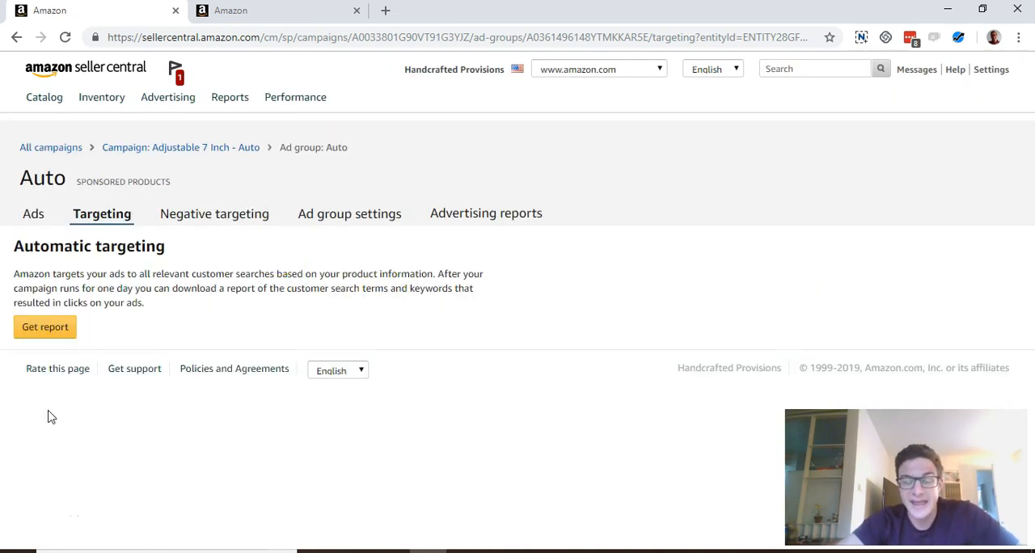
{"action": "left_click", "coordinate": [203, 154]}
{"action": "scroll", "coordinate": [562, 215], "scroll_direction": "down", "scroll_amount": 4}
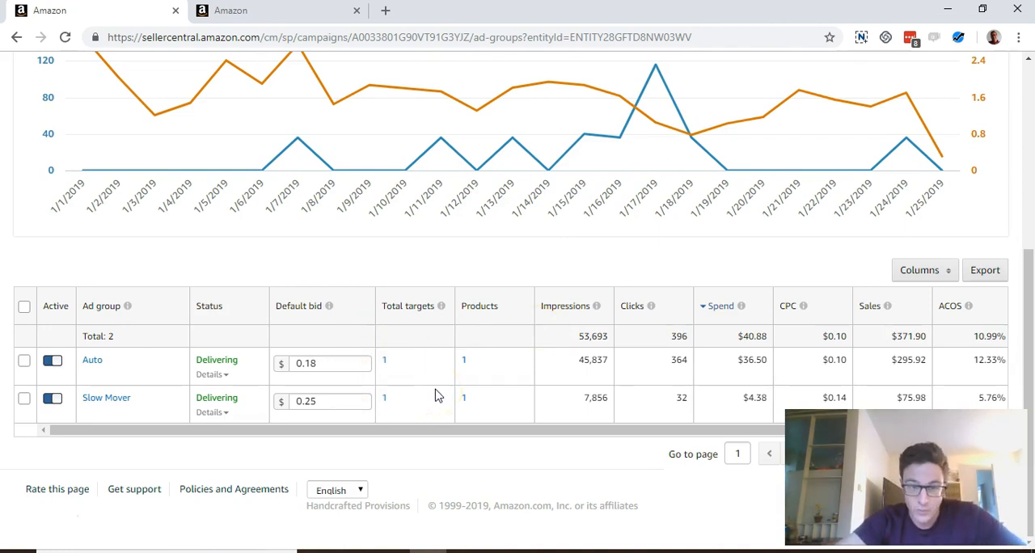
{"action": "scroll", "coordinate": [435, 395], "scroll_direction": "up", "scroll_amount": 5}
- Open Campaign Manager in the second Seller Central browser tab
{"action": "key", "text": "ctrl+Tab"}
{"action": "mouse_move", "coordinate": [170, 108]}
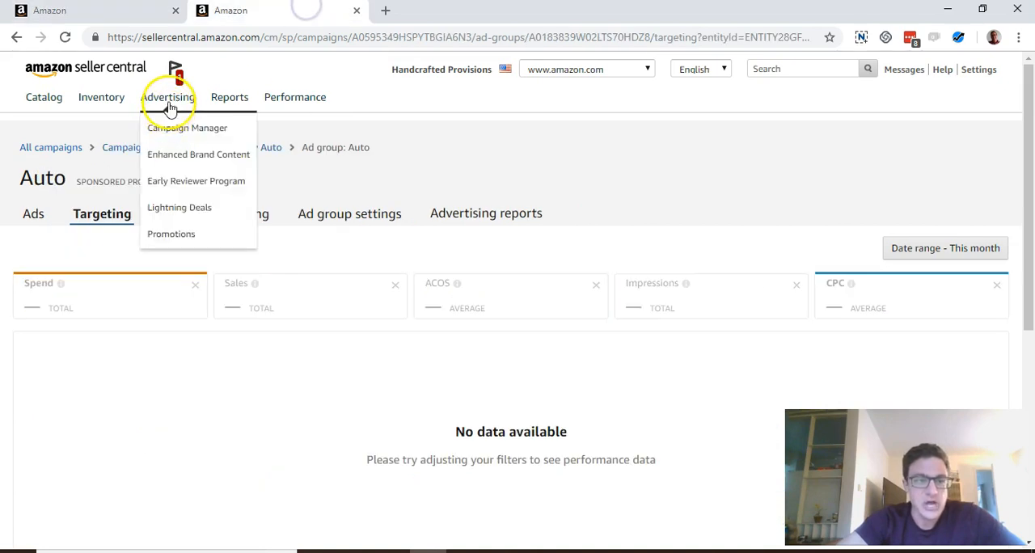
{"action": "left_click", "coordinate": [165, 130]}
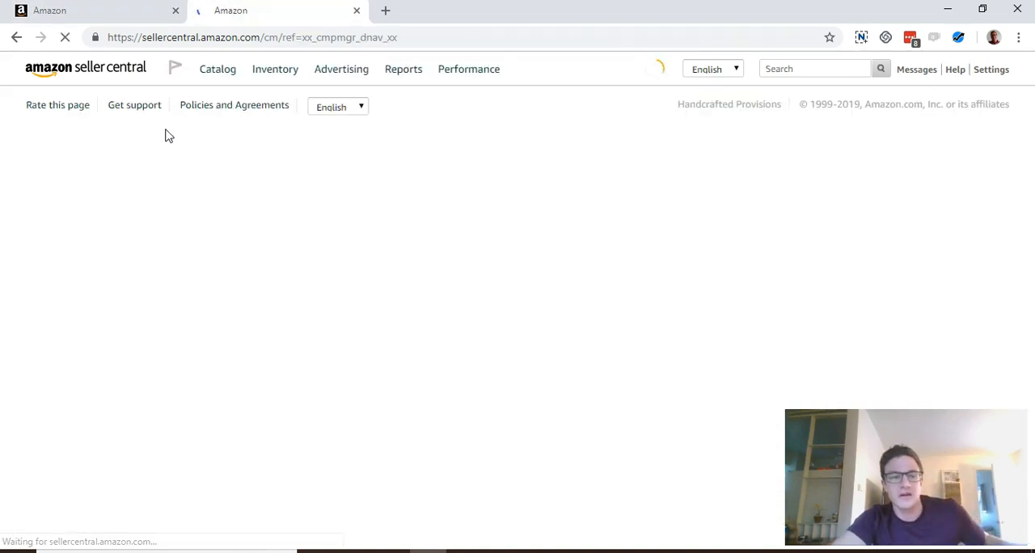
- Look up the SKU of the product advertised in the existing campaign's Auto ad group
{"action": "left_click", "coordinate": [121, 14]}
{"action": "scroll", "coordinate": [469, 324], "scroll_direction": "down", "scroll_amount": 5}
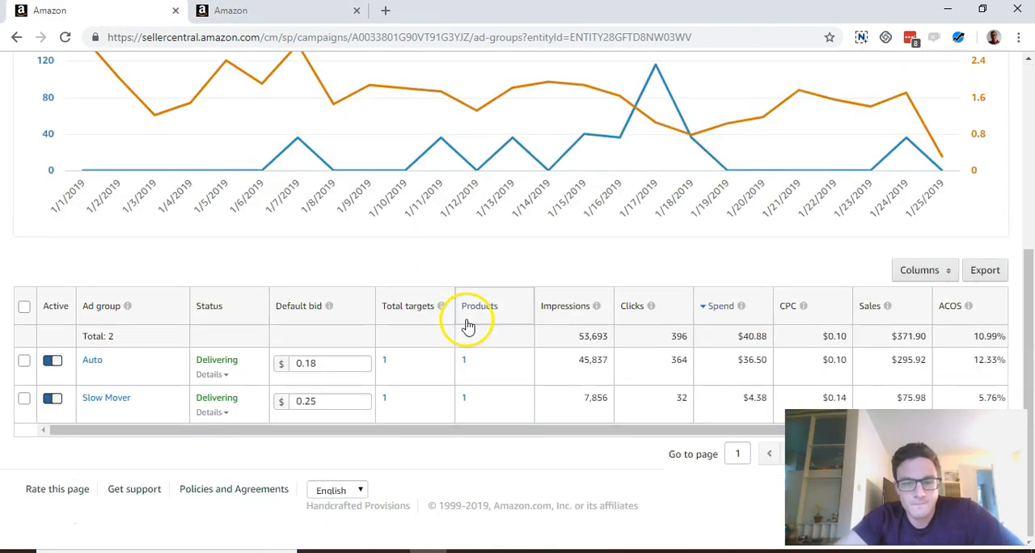
{"action": "left_click", "coordinate": [467, 364]}
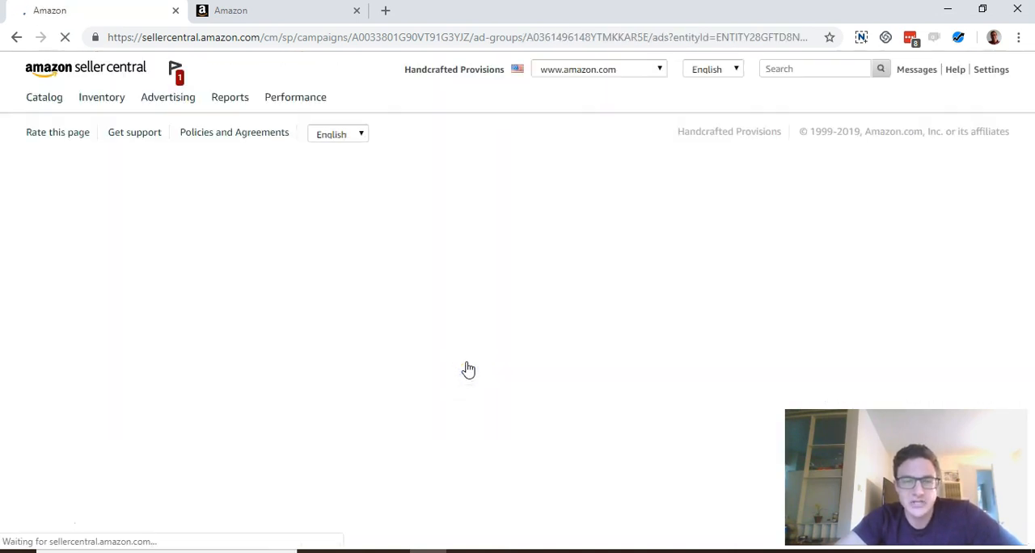
{"action": "scroll", "coordinate": [468, 370], "scroll_direction": "down", "scroll_amount": 5}
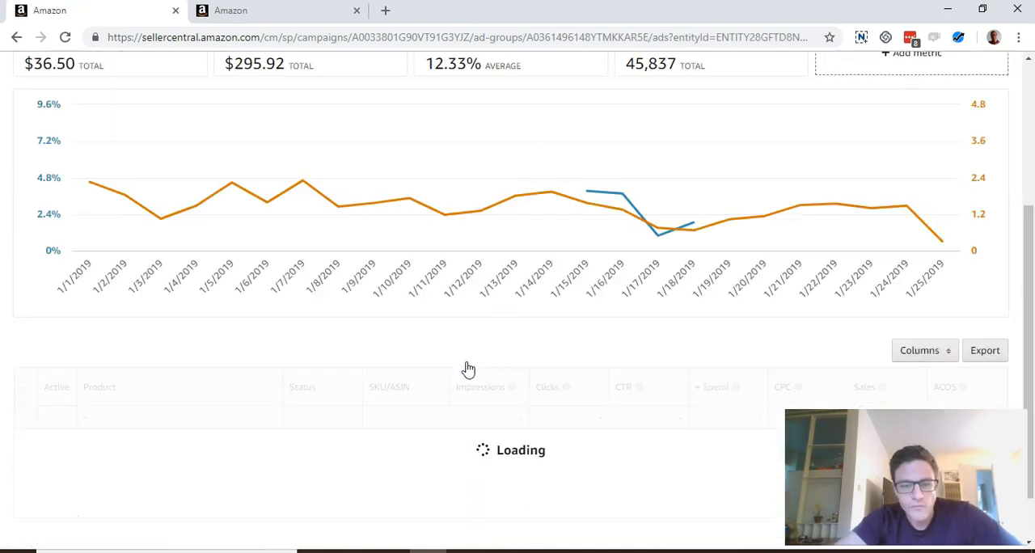
{"action": "double_click", "coordinate": [380, 379]}
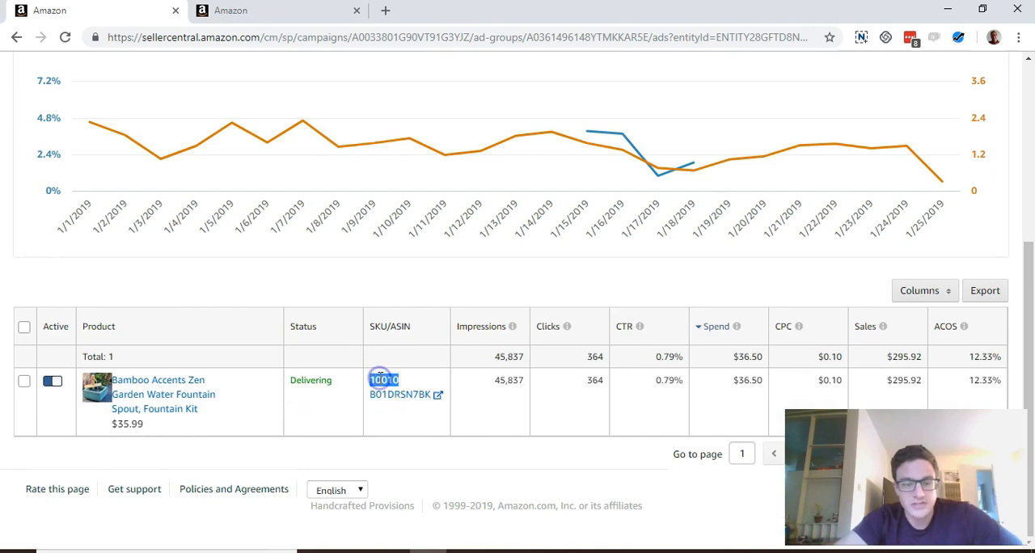
- Start creating a new Sponsored Products campaign from the All campaigns page
{"action": "left_click", "coordinate": [250, 12]}
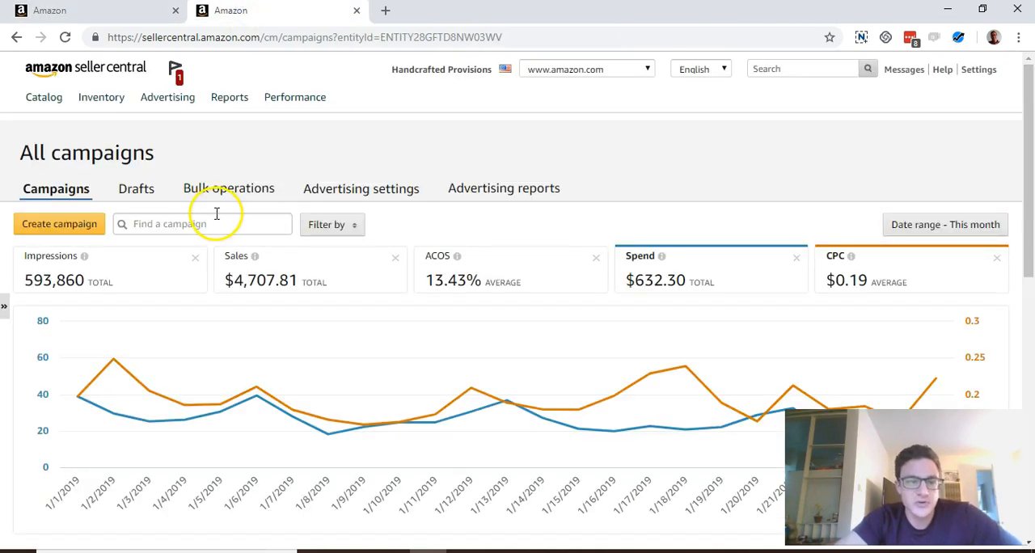
{"action": "left_click", "coordinate": [70, 224]}
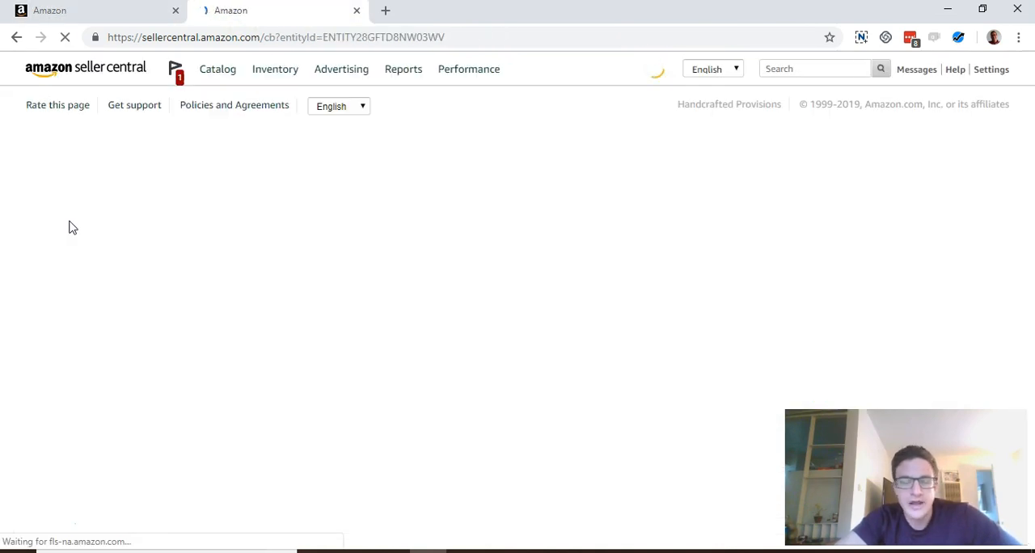
{"action": "scroll", "coordinate": [68, 226], "scroll_direction": "down", "scroll_amount": 1}
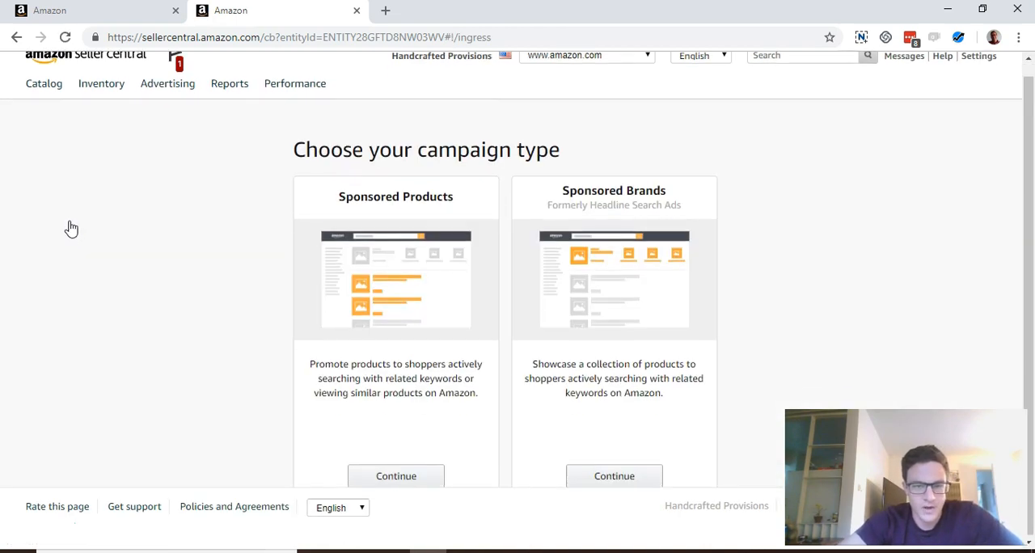
{"action": "left_click", "coordinate": [413, 478]}
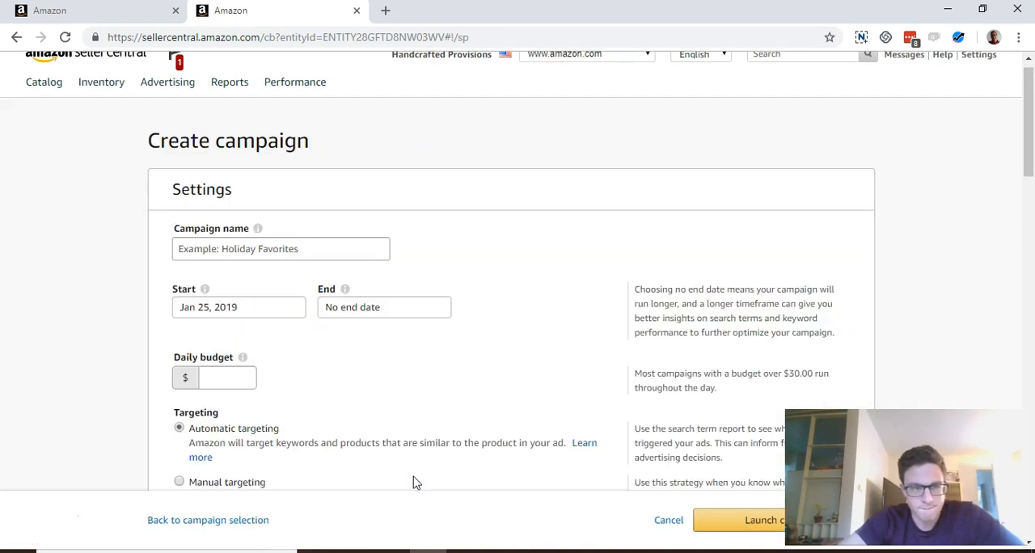
- Name the campaign "New 7 inch Auto" and set its daily budget to $5
{"action": "scroll", "coordinate": [413, 483], "scroll_direction": "down", "scroll_amount": 1}
{"action": "left_click", "coordinate": [291, 193]}
{"action": "type", "text": "New 7 inch Auto"}
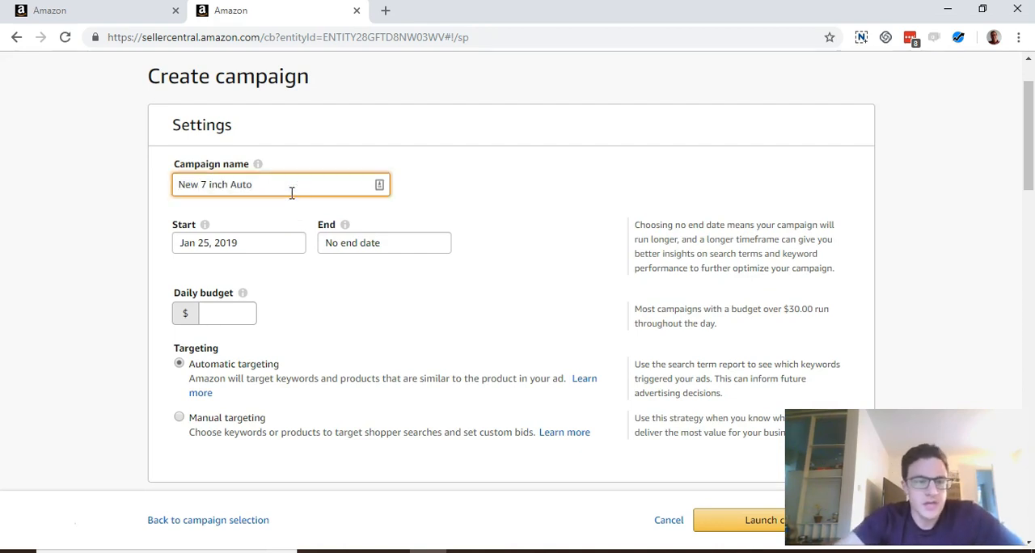
{"action": "scroll", "coordinate": [292, 193], "scroll_direction": "down", "scroll_amount": 1}
{"action": "left_click", "coordinate": [215, 256]}
{"action": "type", "text": "5"}
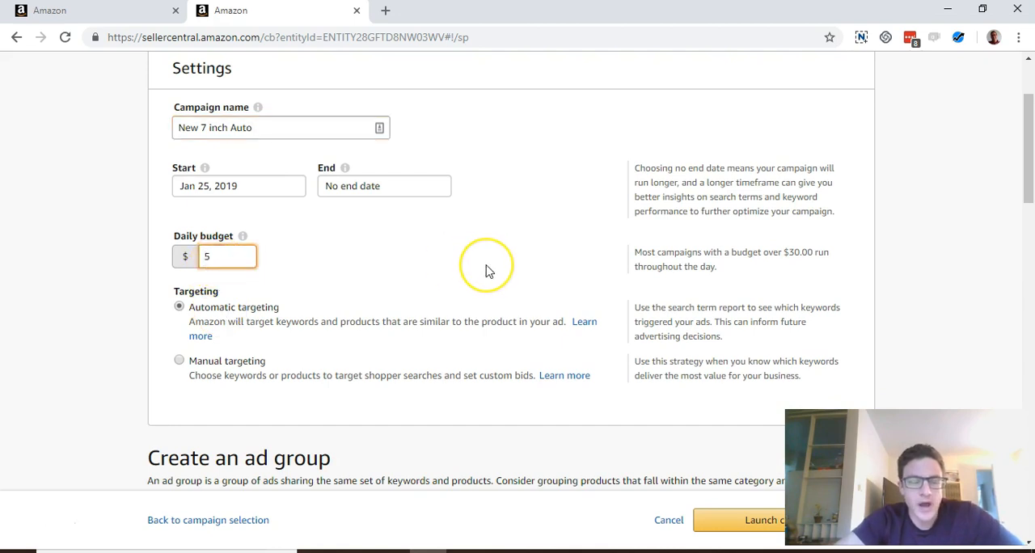
- Name the new campaign's ad group "Auto"
{"action": "scroll", "coordinate": [485, 271], "scroll_direction": "down", "scroll_amount": 4}
{"action": "left_click", "coordinate": [289, 315]}
{"action": "type", "text": "Aut"}
{"action": "left_click", "coordinate": [488, 266]}
- Search the products for SKU 10010 and add the Bamboo Accents Zen Garden Water Fountain Spout to the ad group
{"action": "scroll", "coordinate": [488, 264], "scroll_direction": "down", "scroll_amount": 2}
{"action": "left_click", "coordinate": [389, 243]}
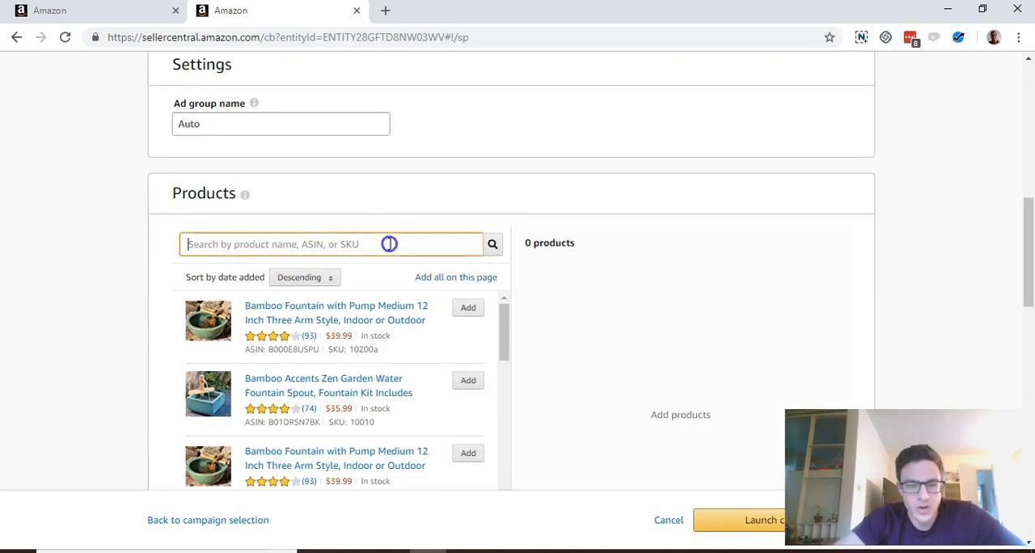
{"action": "type", "text": "10010"}
{"action": "left_click", "coordinate": [482, 309]}
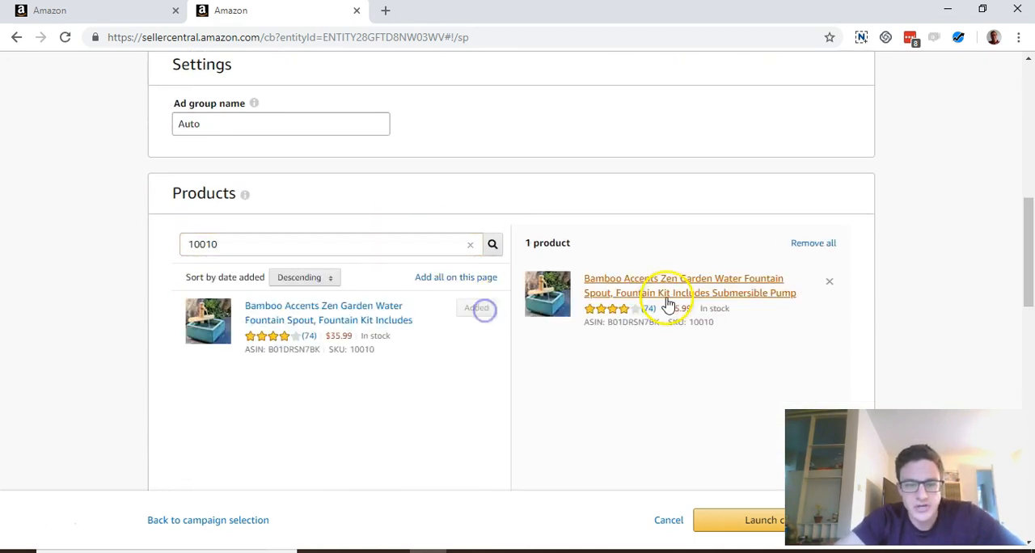
- Set the new campaign's default bid to $0.40
{"action": "scroll", "coordinate": [666, 301], "scroll_direction": "down", "scroll_amount": 8}
{"action": "scroll", "coordinate": [266, 303], "scroll_direction": "up", "scroll_amount": 1}
{"action": "double_click", "coordinate": [239, 288]}
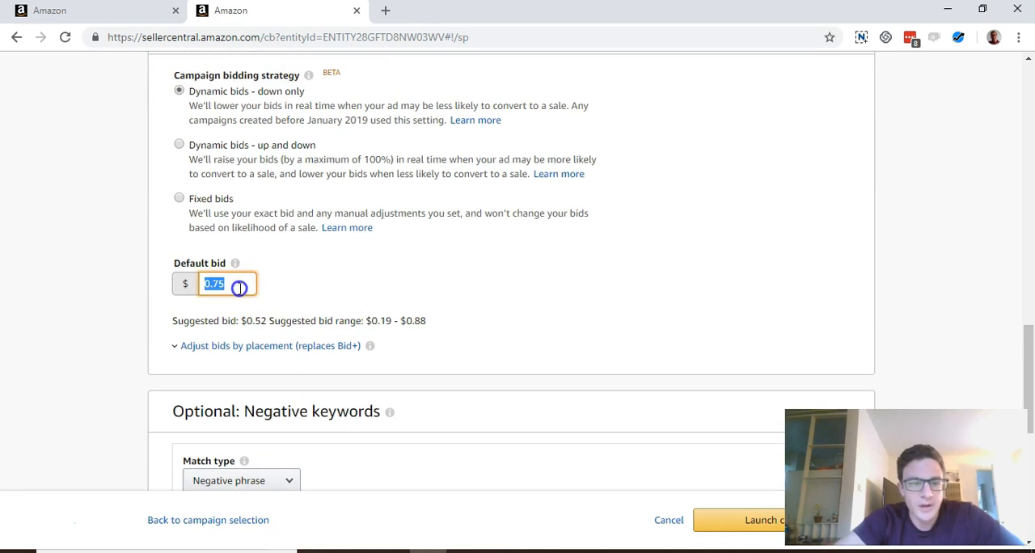
{"action": "type", "text": "0.4"}
{"action": "left_click", "coordinate": [354, 272]}
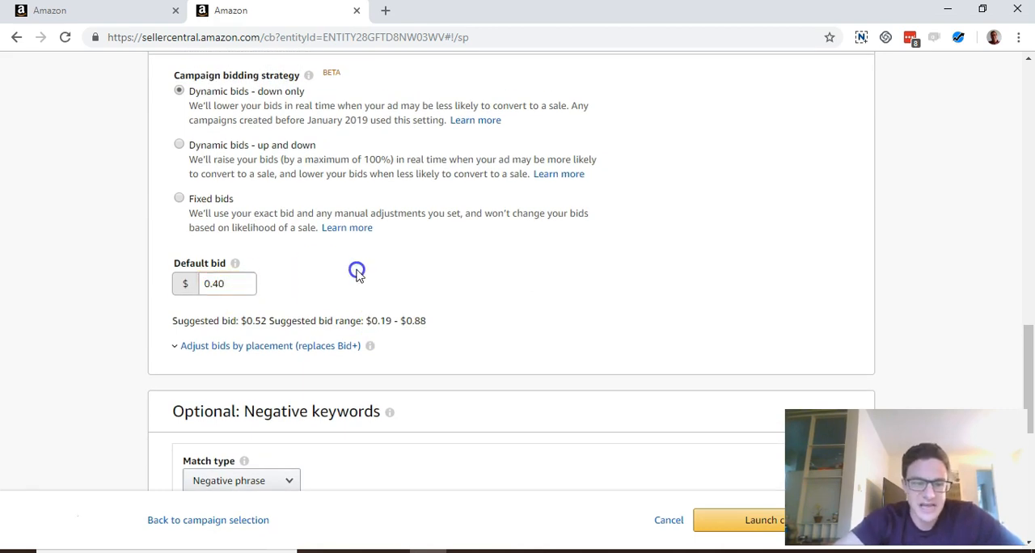
- Open the negative keywords list of the existing Adjustable 7 Inch - Auto campaign
{"action": "scroll", "coordinate": [357, 276], "scroll_direction": "down", "scroll_amount": 3}
{"action": "scroll", "coordinate": [359, 276], "scroll_direction": "down", "scroll_amount": 1}
{"action": "left_click", "coordinate": [312, 267]}
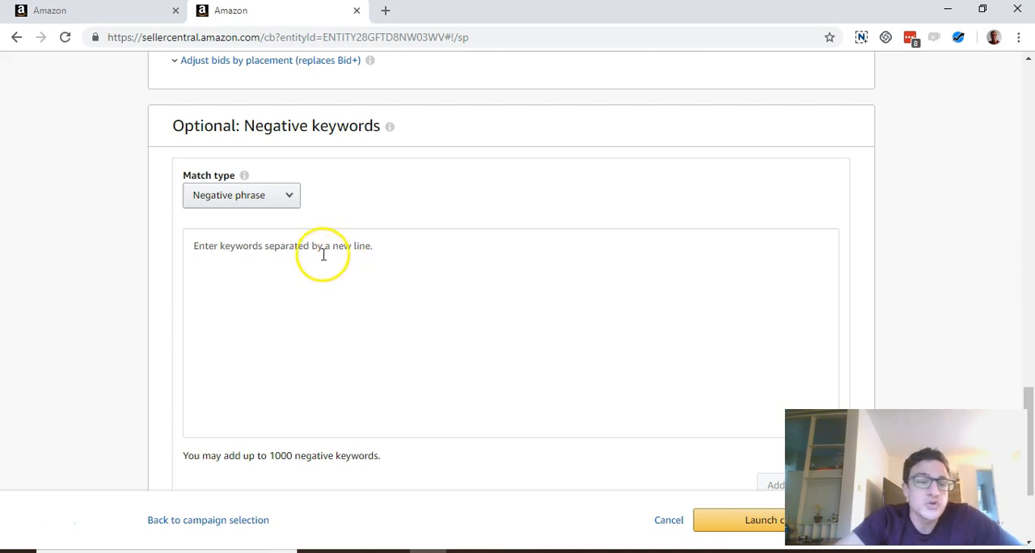
{"action": "left_click", "coordinate": [147, 20]}
{"action": "scroll", "coordinate": [358, 282], "scroll_direction": "up", "scroll_amount": 4}
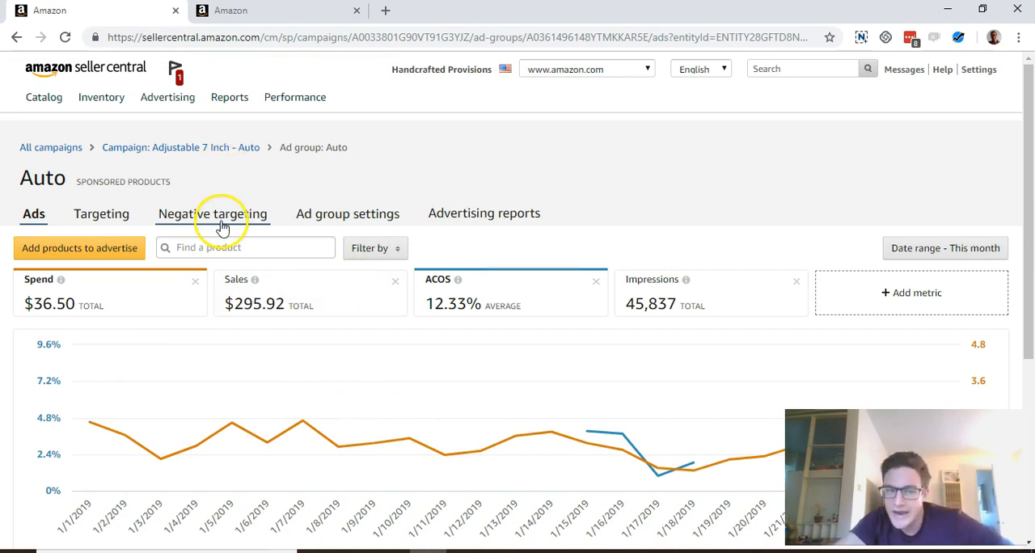
{"action": "left_click", "coordinate": [121, 148]}
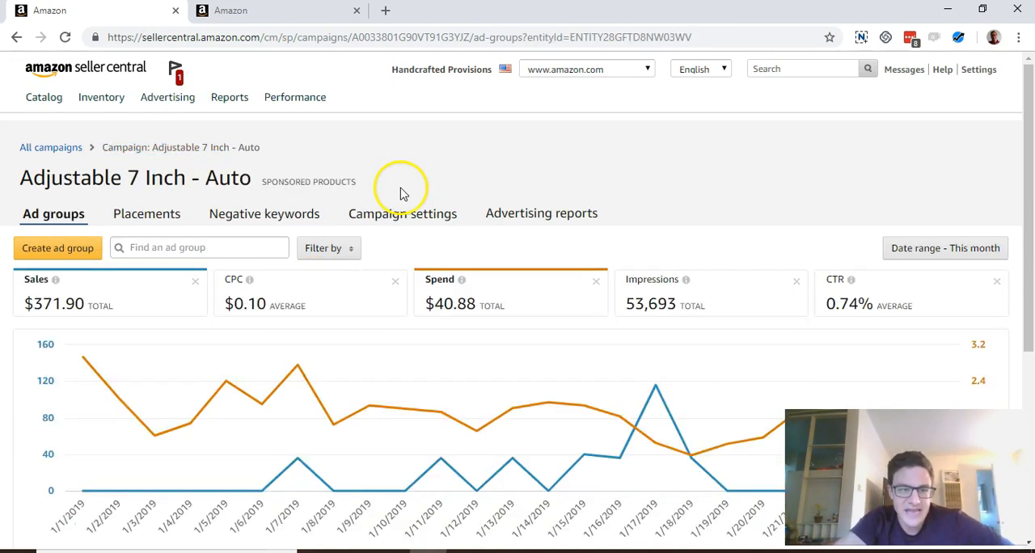
{"action": "scroll", "coordinate": [364, 226], "scroll_direction": "down", "scroll_amount": 1}
{"action": "left_click", "coordinate": [283, 167]}
{"action": "scroll", "coordinate": [570, 186], "scroll_direction": "down", "scroll_amount": 1}
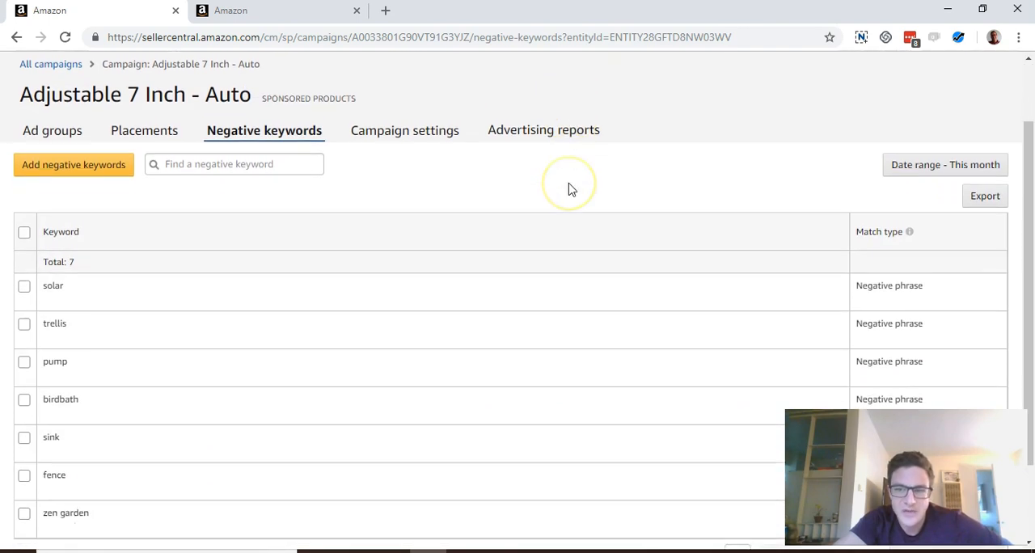
{"action": "scroll", "coordinate": [571, 188], "scroll_direction": "down", "scroll_amount": 1}
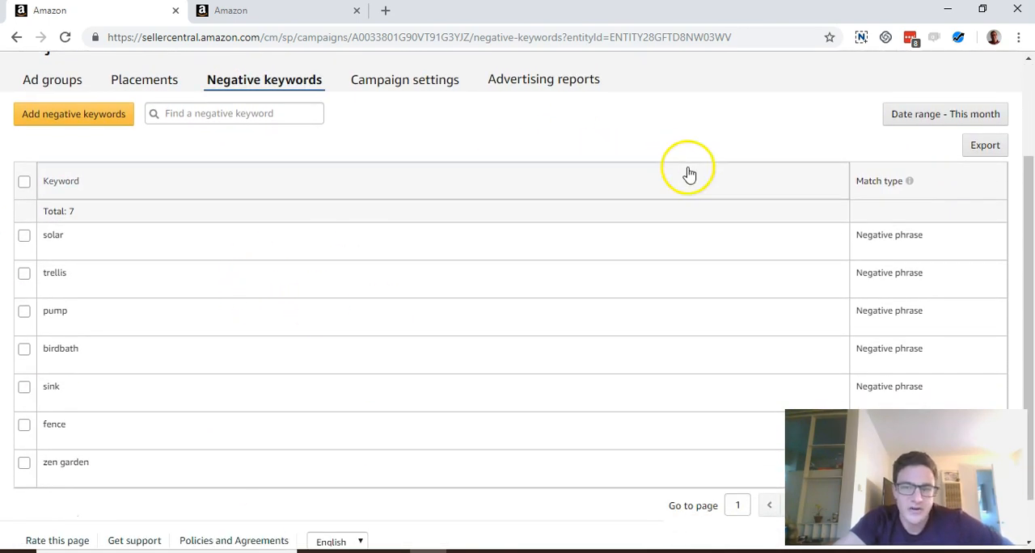
- Export the campaign's negative keywords and open the downloaded CSV file in Excel
{"action": "left_click", "coordinate": [986, 146]}
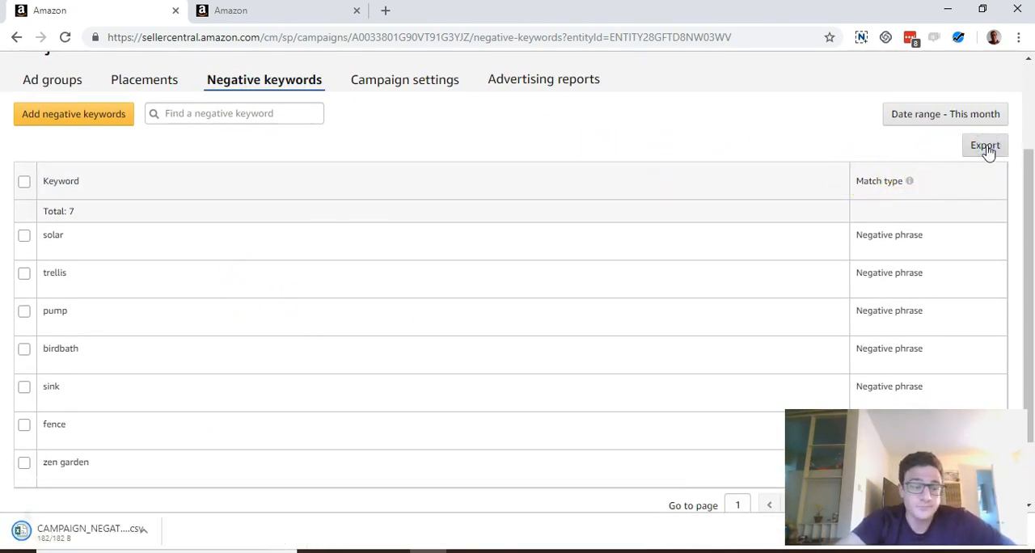
{"action": "scroll", "coordinate": [624, 201], "scroll_direction": "down", "scroll_amount": 1}
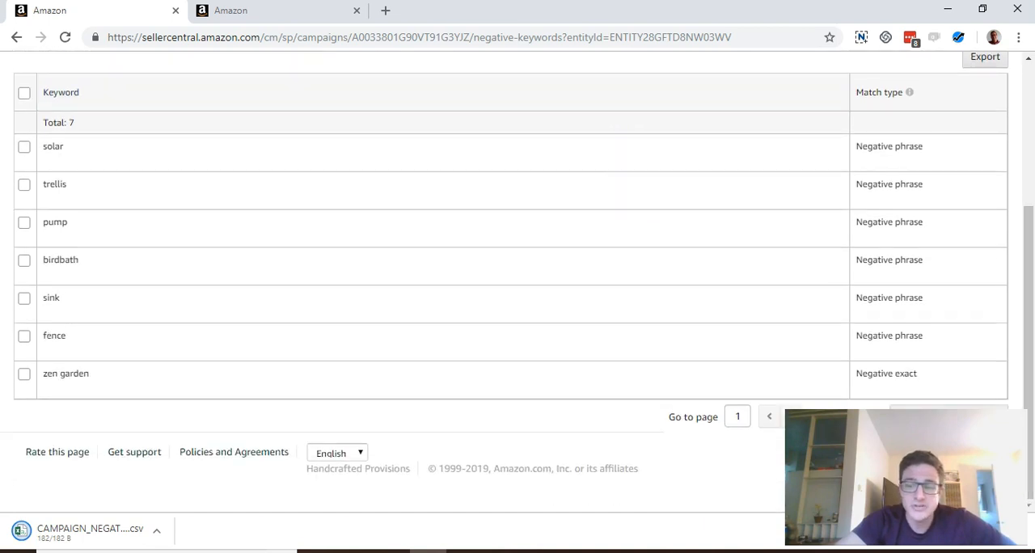
{"action": "left_click", "coordinate": [113, 533]}
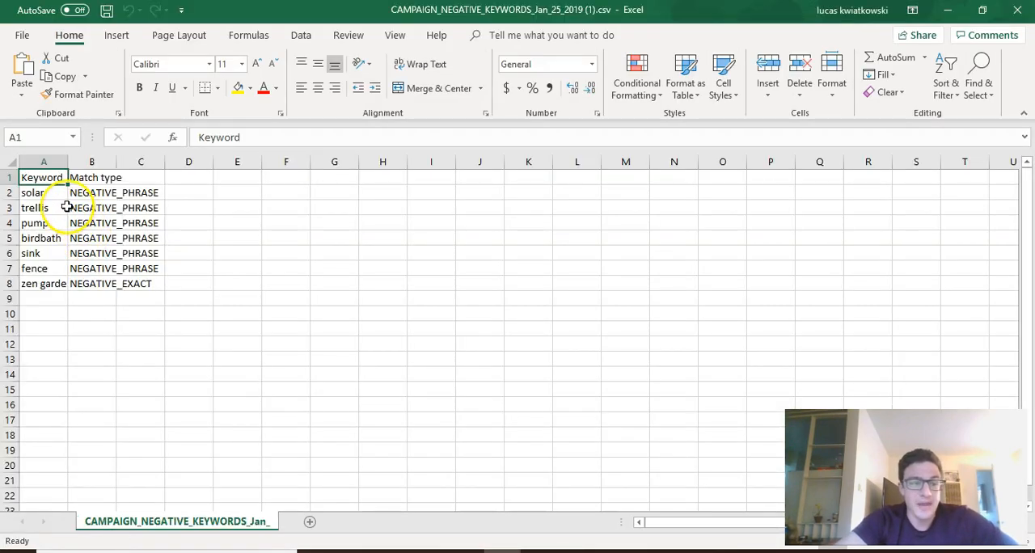
- Copy the keywords solar through fence from A2:A7 and add them to the new campaign as negative phrase keywords
{"action": "left_click_drag", "start_coordinate": [50, 193], "coordinate": [54, 268]}
{"action": "key", "text": "ctrl+c"}
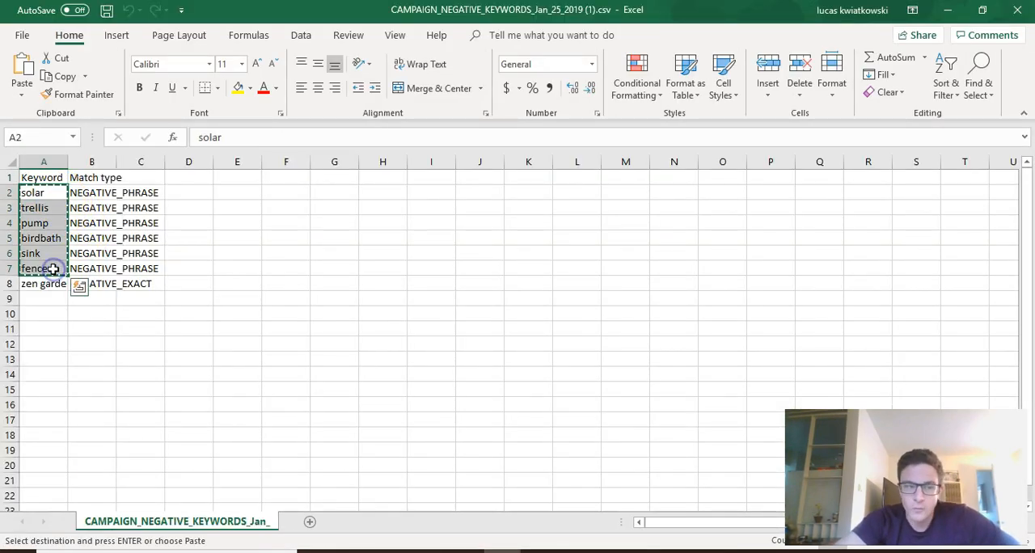
{"action": "key", "text": "alt+Tab"}
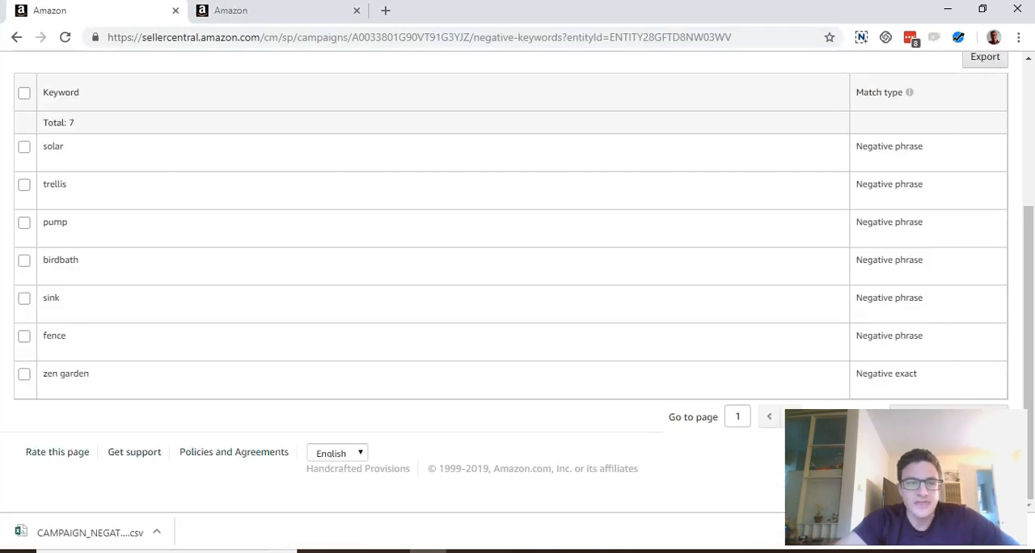
{"action": "left_click", "coordinate": [259, 16]}
{"action": "left_click", "coordinate": [314, 255]}
{"action": "right_click", "coordinate": [314, 255]}
{"action": "left_click", "coordinate": [259, 250]}
{"action": "key", "text": "ctrl+v"}
{"action": "scroll", "coordinate": [259, 252], "scroll_direction": "down", "scroll_amount": 1}
{"action": "scroll", "coordinate": [259, 252], "scroll_direction": "down", "scroll_amount": 2}
{"action": "left_click", "coordinate": [782, 336]}
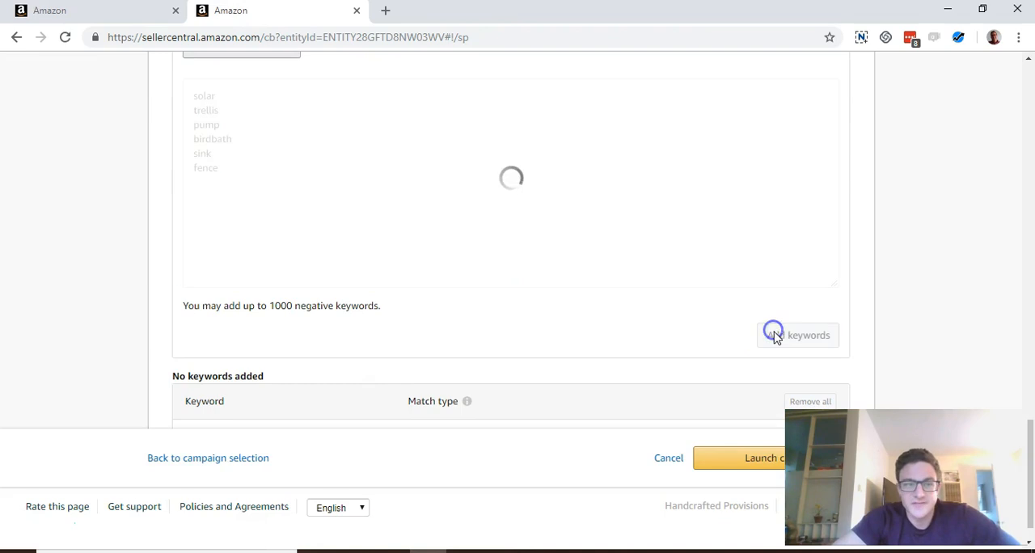
- Copy the keyword zen garden from cell A8 of the CSV file and add it to the new campaign as a negative exact keyword
{"action": "key", "text": "alt+Tab"}
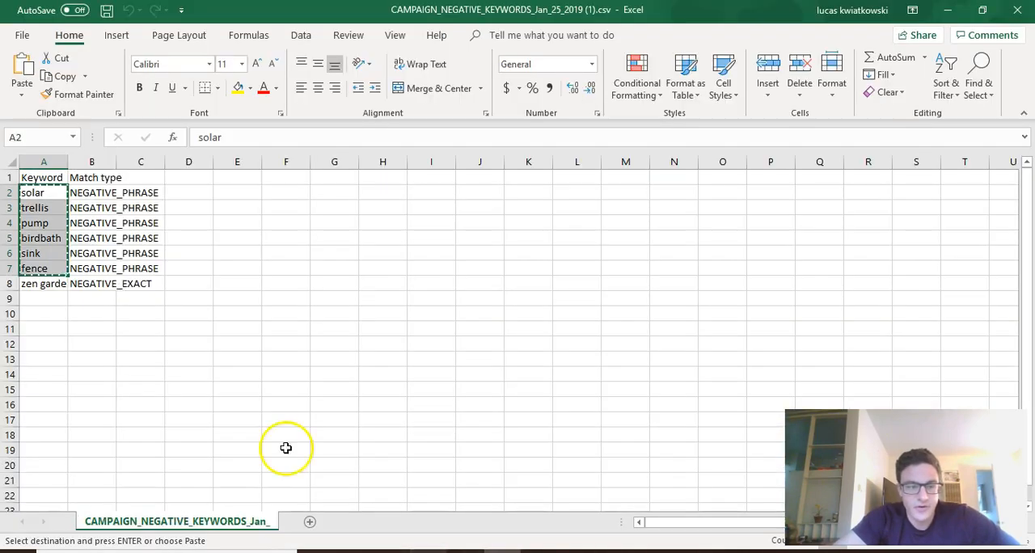
{"action": "left_click", "coordinate": [50, 285]}
{"action": "key", "text": "ctrl+c"}
{"action": "key", "text": "alt+Tab"}
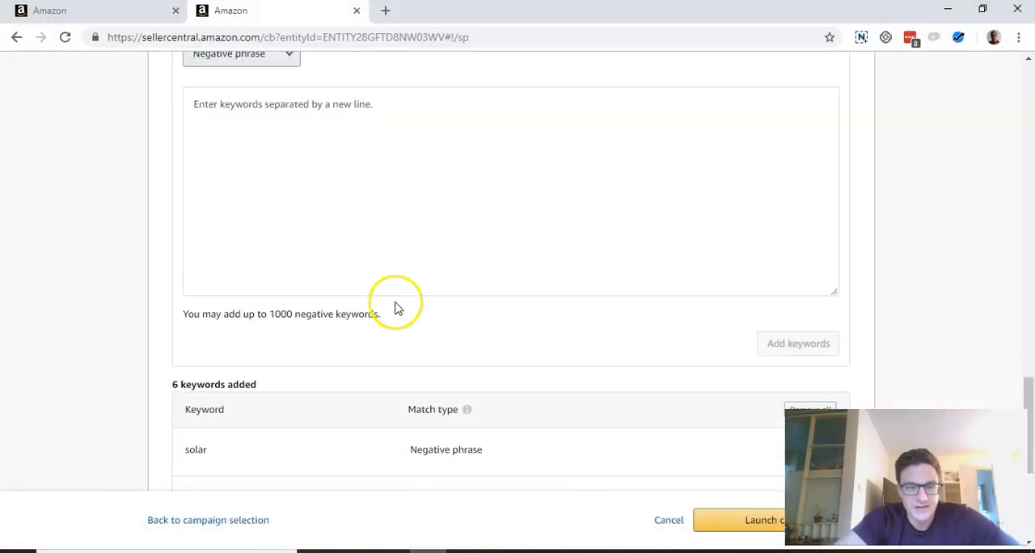
{"action": "scroll", "coordinate": [393, 306], "scroll_direction": "up", "scroll_amount": 2}
{"action": "left_click", "coordinate": [370, 264]}
{"action": "key", "text": "ctrl+v"}
{"action": "left_click", "coordinate": [282, 112]}
{"action": "left_click", "coordinate": [262, 125]}
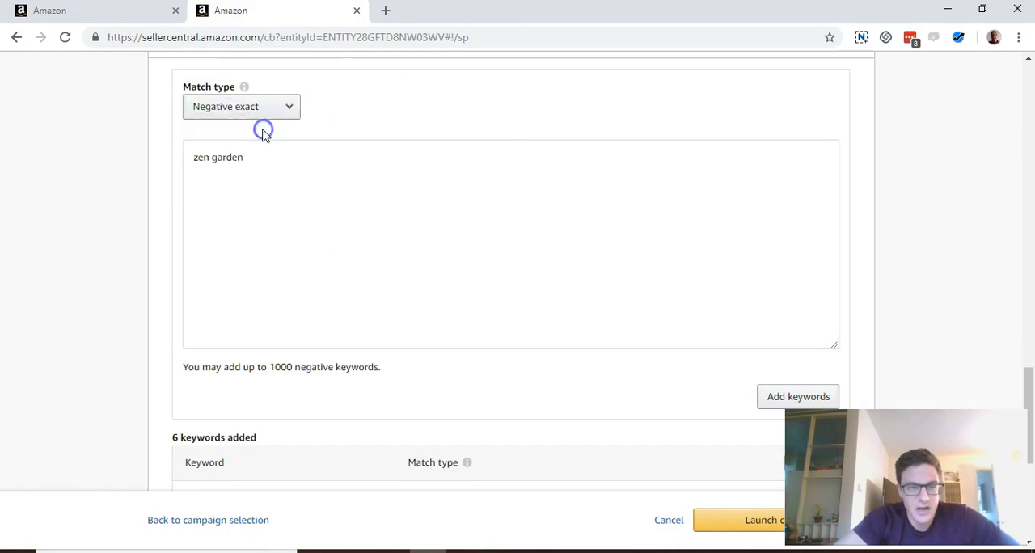
{"action": "scroll", "coordinate": [839, 171], "scroll_direction": "down", "scroll_amount": 2}
{"action": "left_click", "coordinate": [819, 192]}
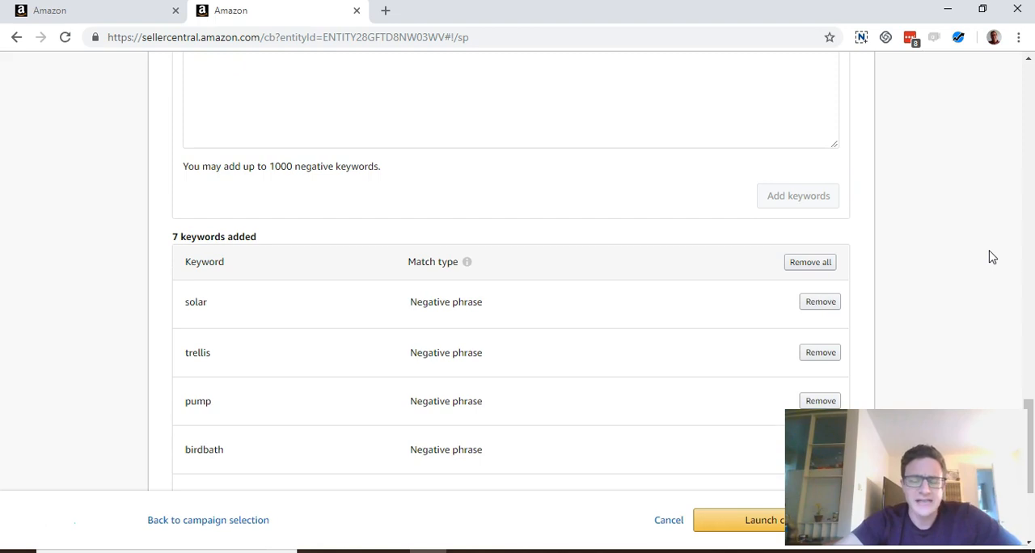
- Launch the new campaign and open its campaign settings
{"action": "scroll", "coordinate": [931, 226], "scroll_direction": "down", "scroll_amount": 3}
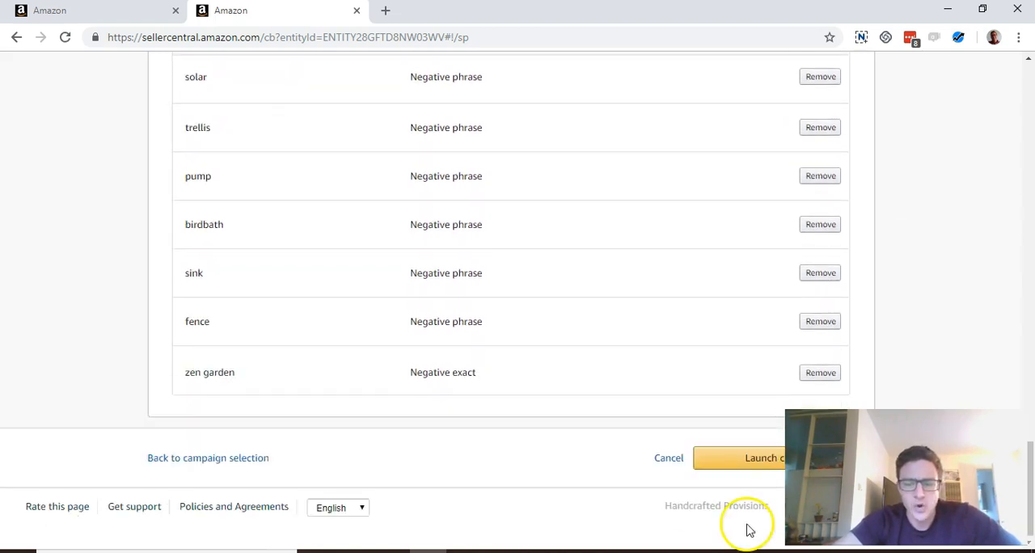
{"action": "left_click", "coordinate": [729, 456]}
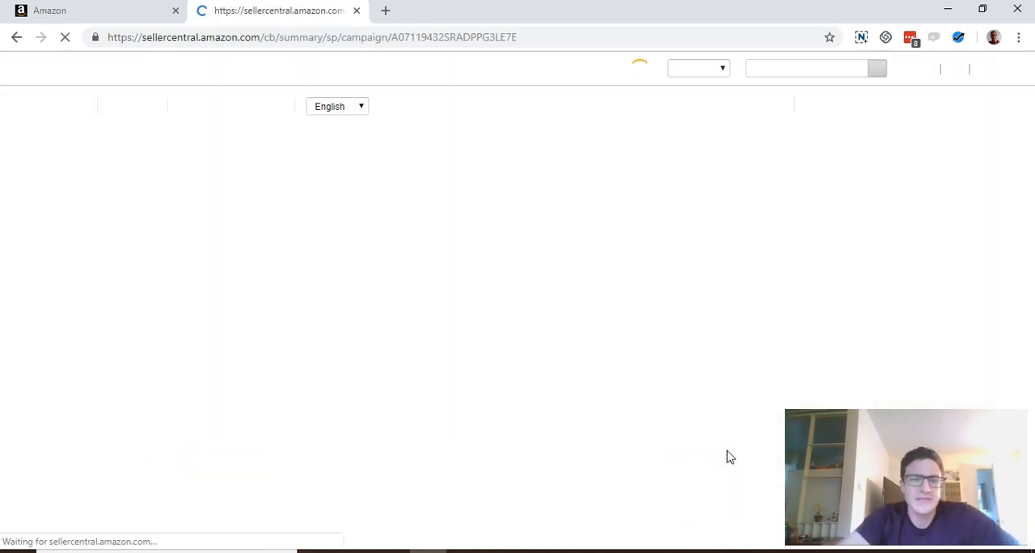
{"action": "left_click", "coordinate": [341, 217]}
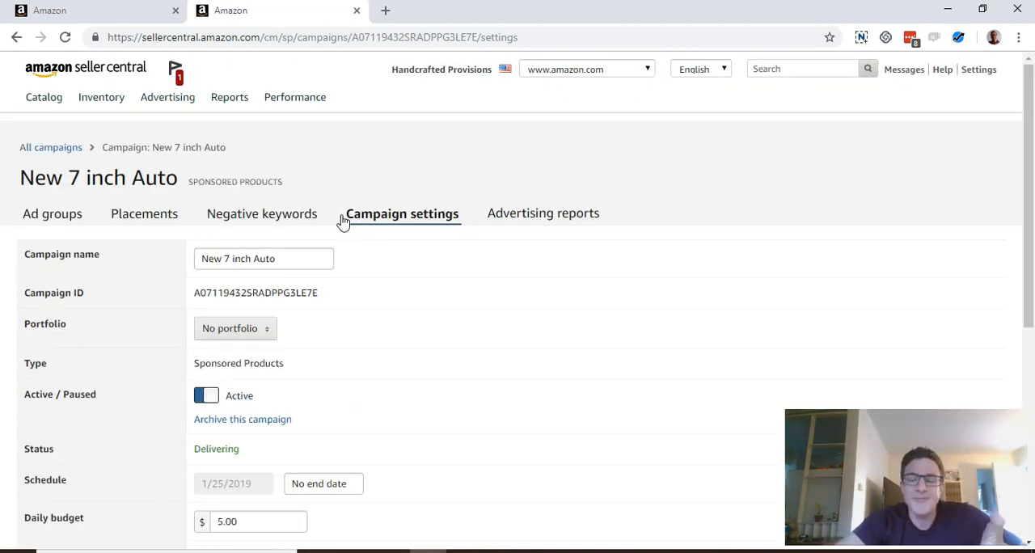
- Open the automatic targeting defaults of the Auto ad group in the New 7 inch Auto campaign
{"action": "left_click", "coordinate": [47, 226]}
{"action": "scroll", "coordinate": [365, 215], "scroll_direction": "down", "scroll_amount": 3}
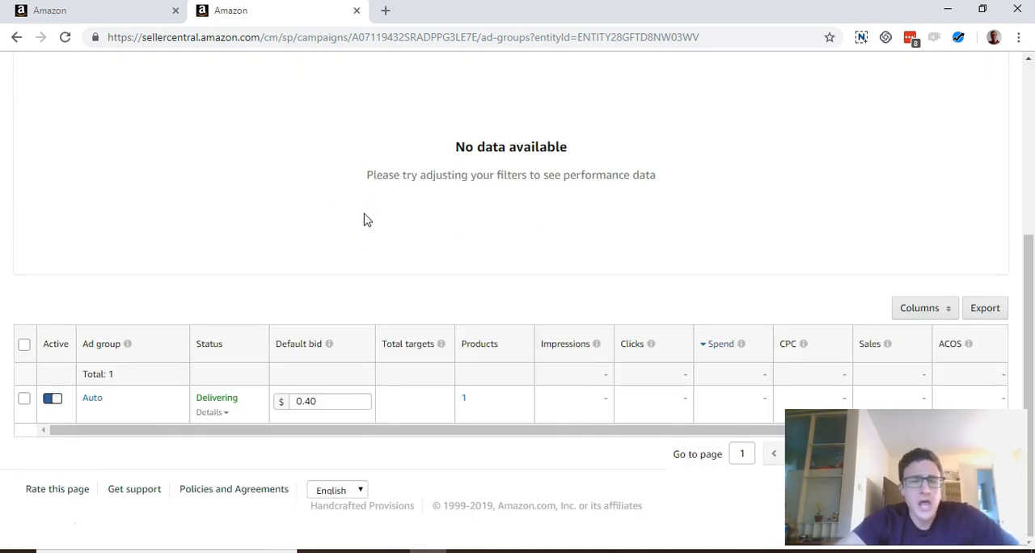
{"action": "left_click", "coordinate": [463, 399]}
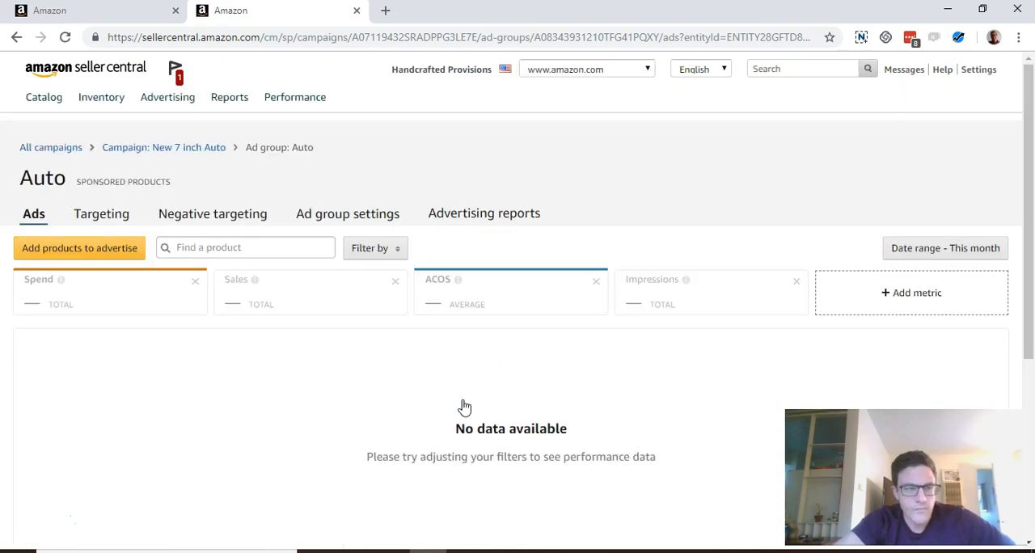
{"action": "left_click", "coordinate": [113, 222]}
{"action": "scroll", "coordinate": [434, 297], "scroll_direction": "down", "scroll_amount": 3}
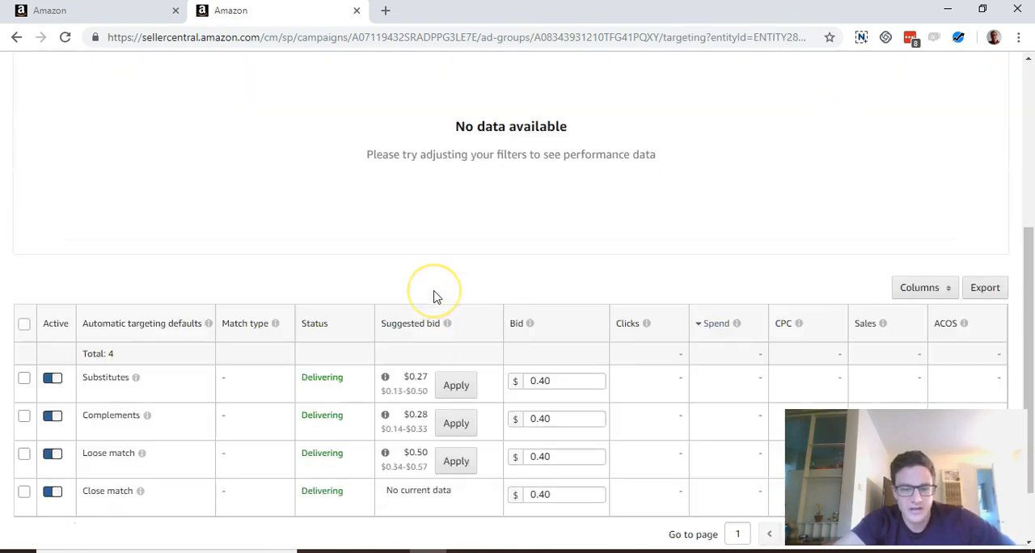
{"action": "scroll", "coordinate": [434, 296], "scroll_direction": "down", "scroll_amount": 2}
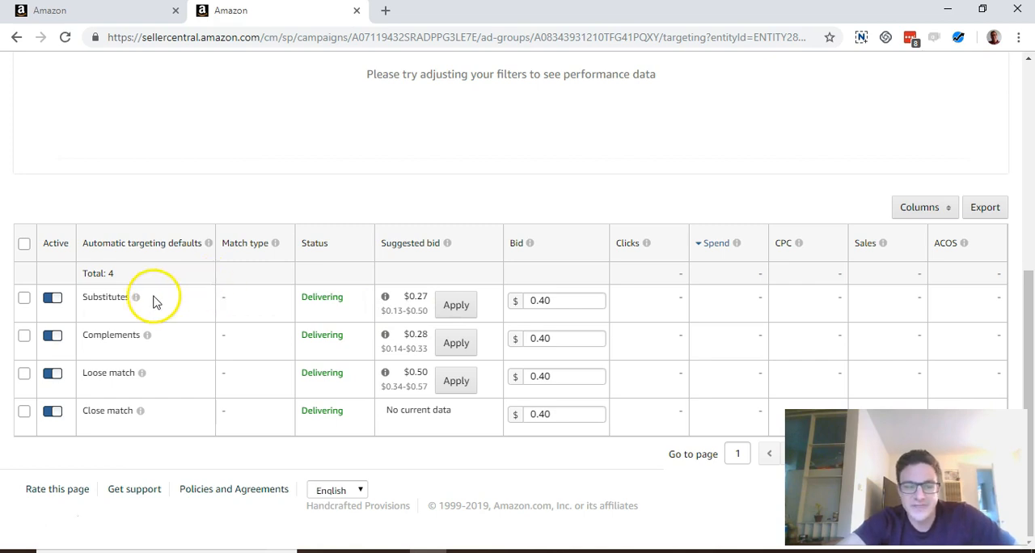
- Read the descriptions of the Substitutes, Complements, Loose match and Close match targeting defaults
{"action": "mouse_move", "coordinate": [148, 338]}
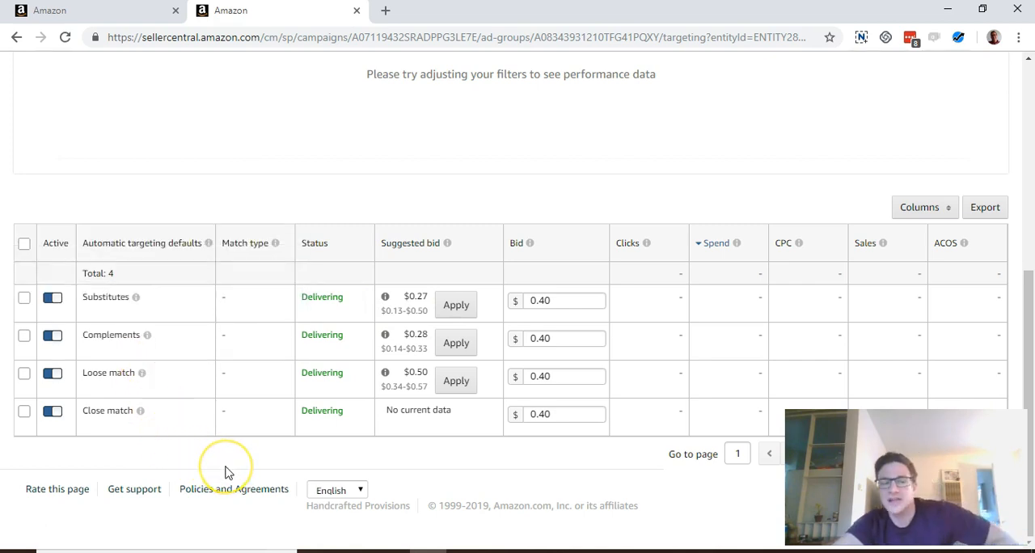
{"action": "left_click", "coordinate": [161, 304]}
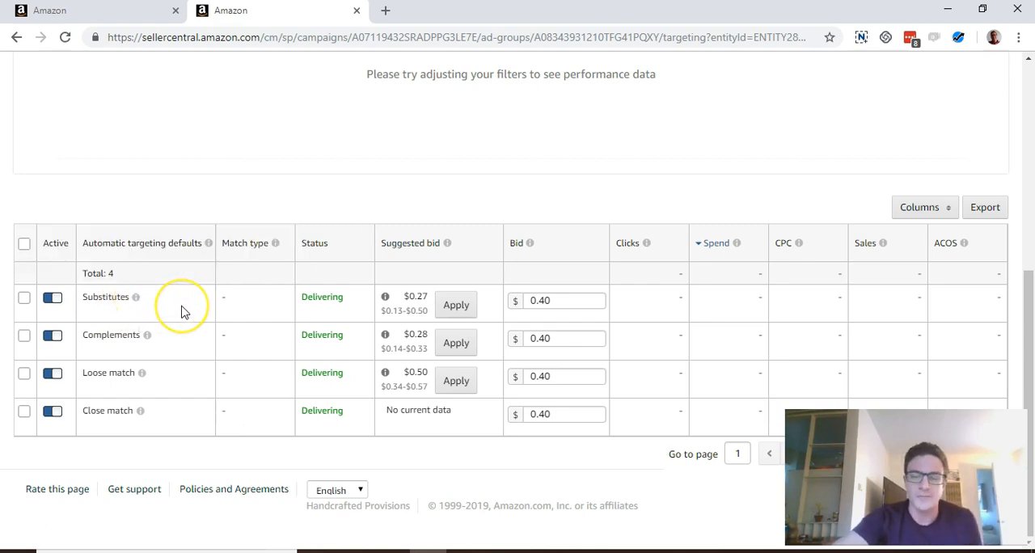
{"action": "left_click", "coordinate": [148, 335]}
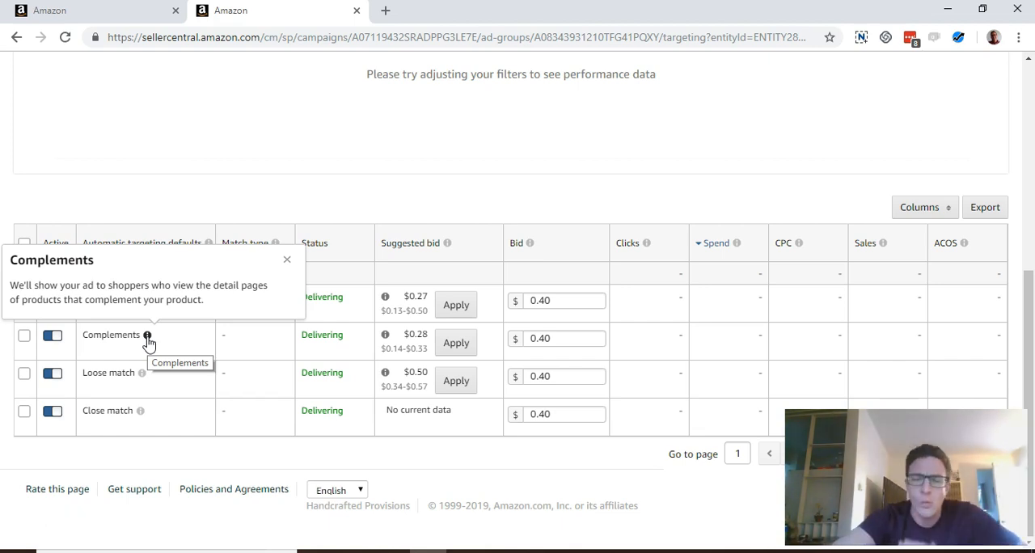
{"action": "left_click", "coordinate": [142, 373]}
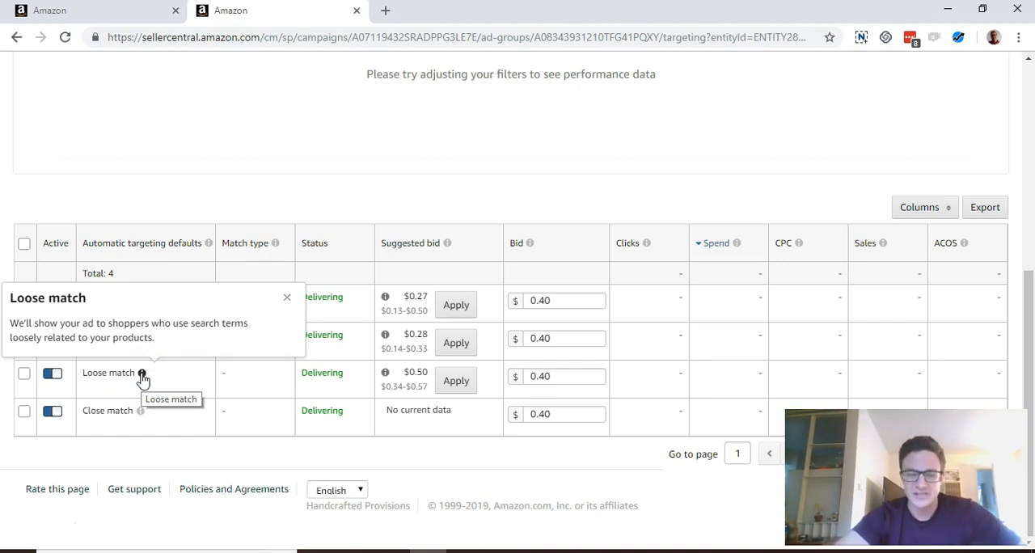
{"action": "left_click", "coordinate": [140, 411]}
{"action": "left_click", "coordinate": [141, 413]}
{"action": "left_click", "coordinate": [141, 412]}
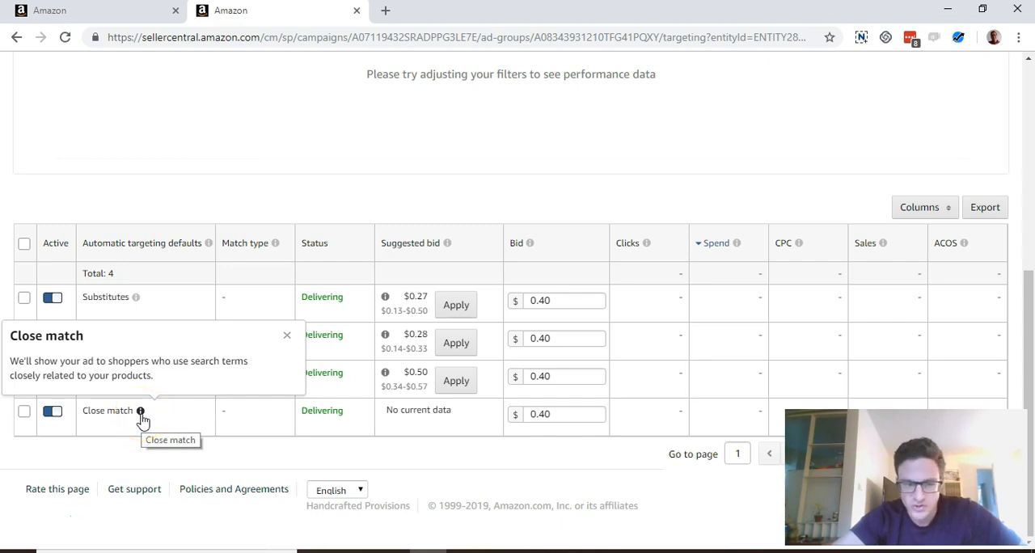
{"action": "left_click", "coordinate": [121, 410]}
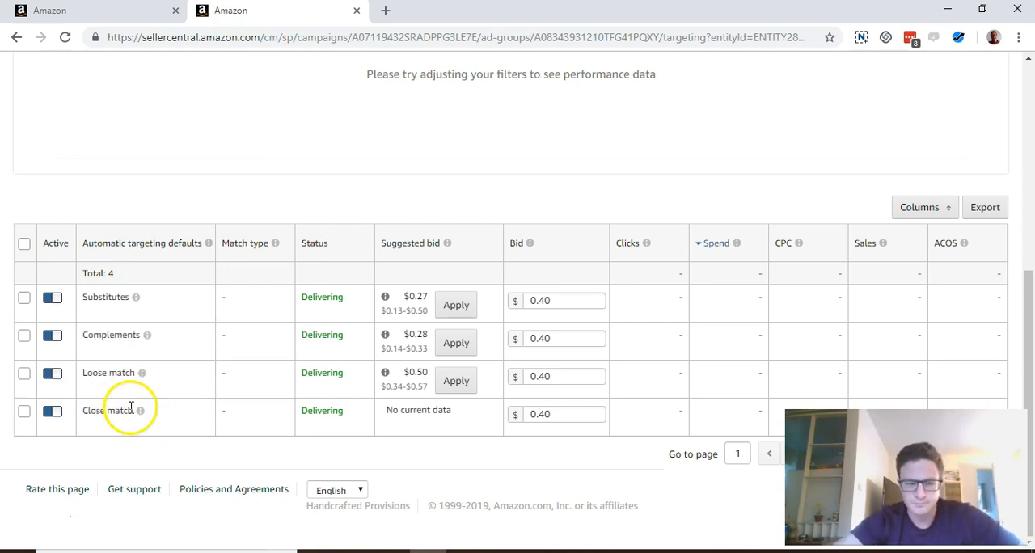
{"action": "mouse_move", "coordinate": [141, 413]}
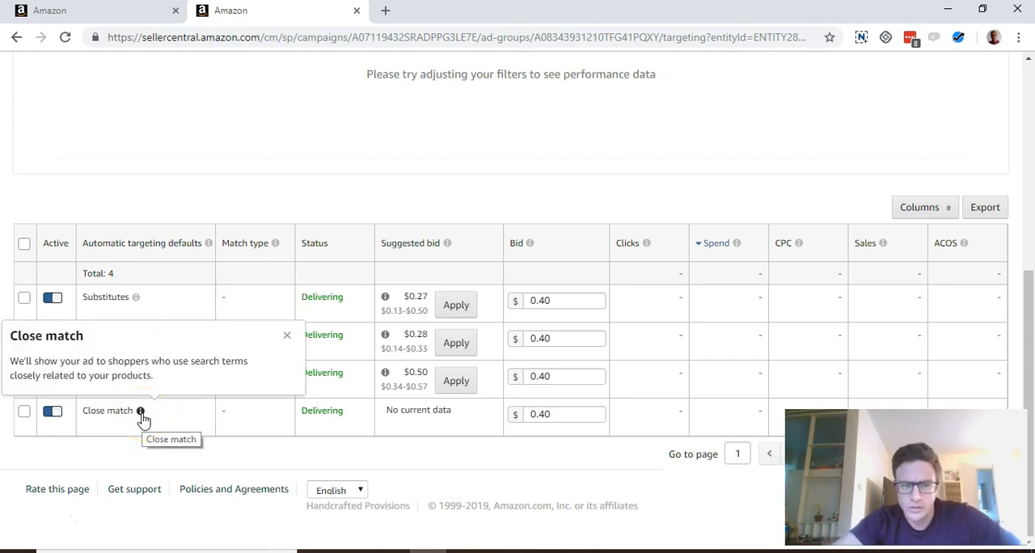
{"action": "left_click", "coordinate": [137, 299]}
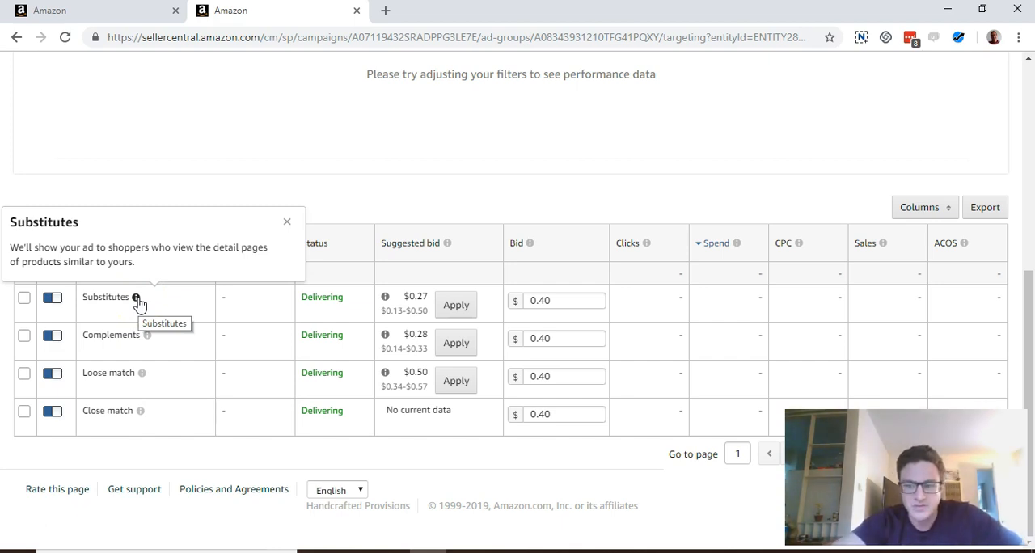
{"action": "left_click", "coordinate": [479, 512]}
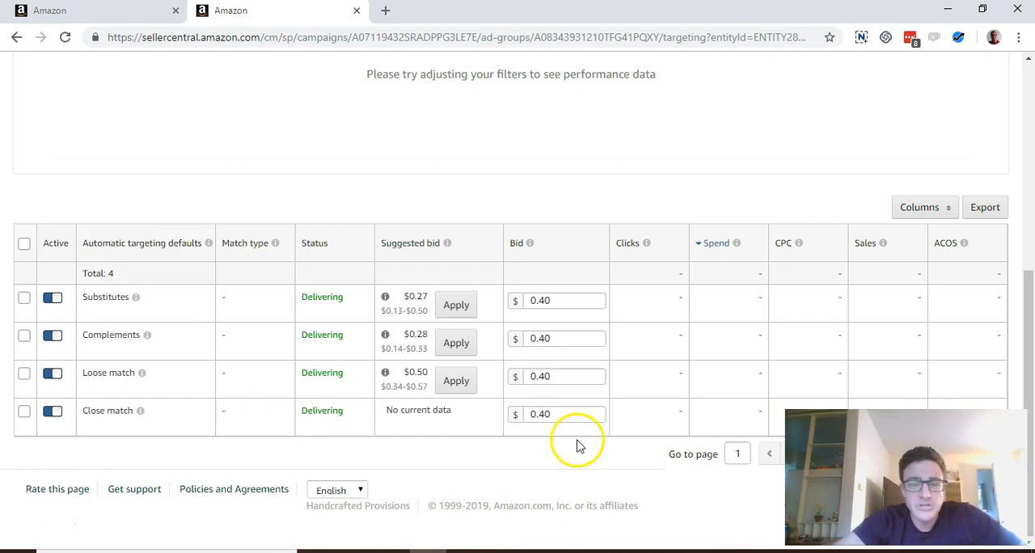
- Return to the New 7 inch Auto campaign's ad groups, then reopen the Auto ad group's targeting defaults from its product
{"action": "scroll", "coordinate": [582, 441], "scroll_direction": "up", "scroll_amount": 5}
{"action": "left_click", "coordinate": [174, 147]}
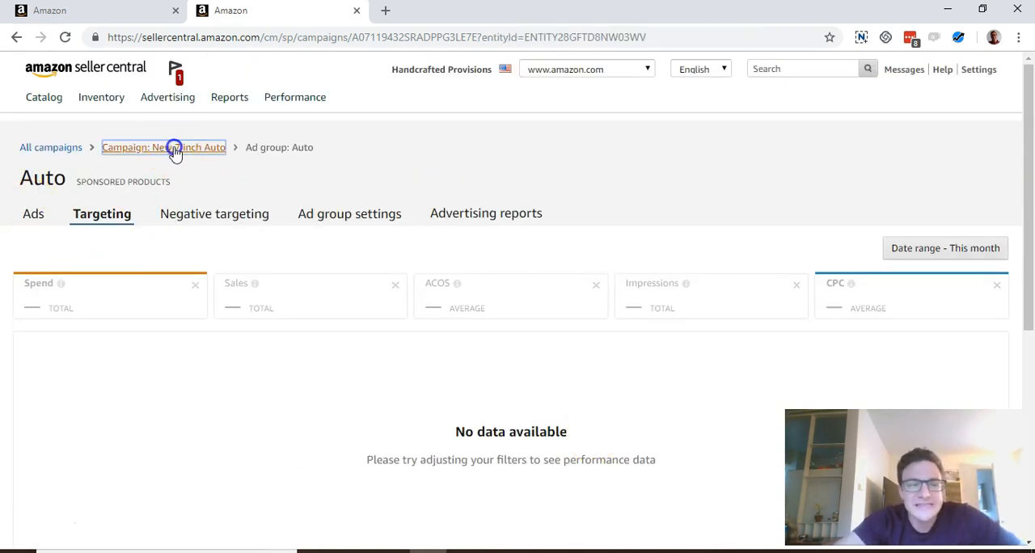
{"action": "scroll", "coordinate": [577, 194], "scroll_direction": "down", "scroll_amount": 4}
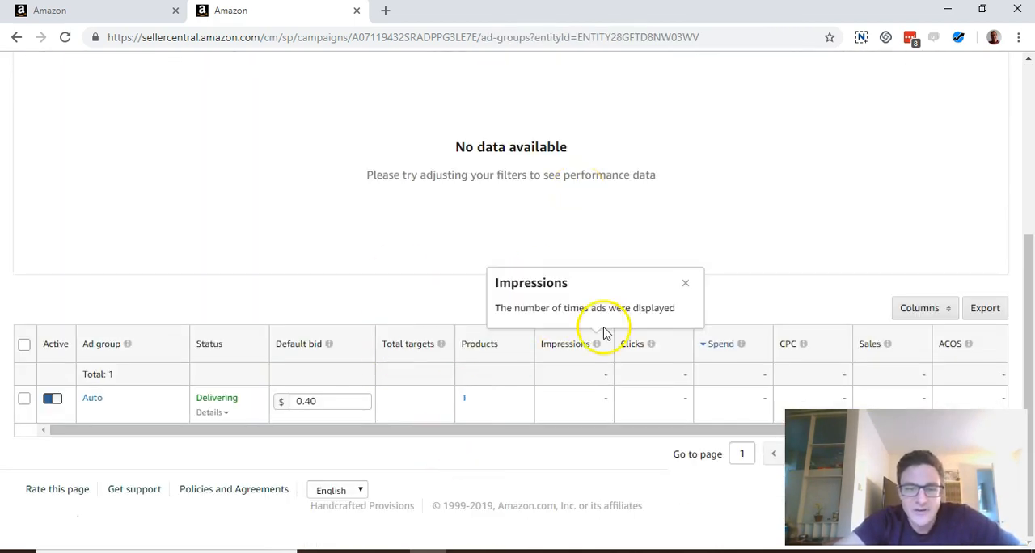
{"action": "scroll", "coordinate": [606, 331], "scroll_direction": "up", "scroll_amount": 4}
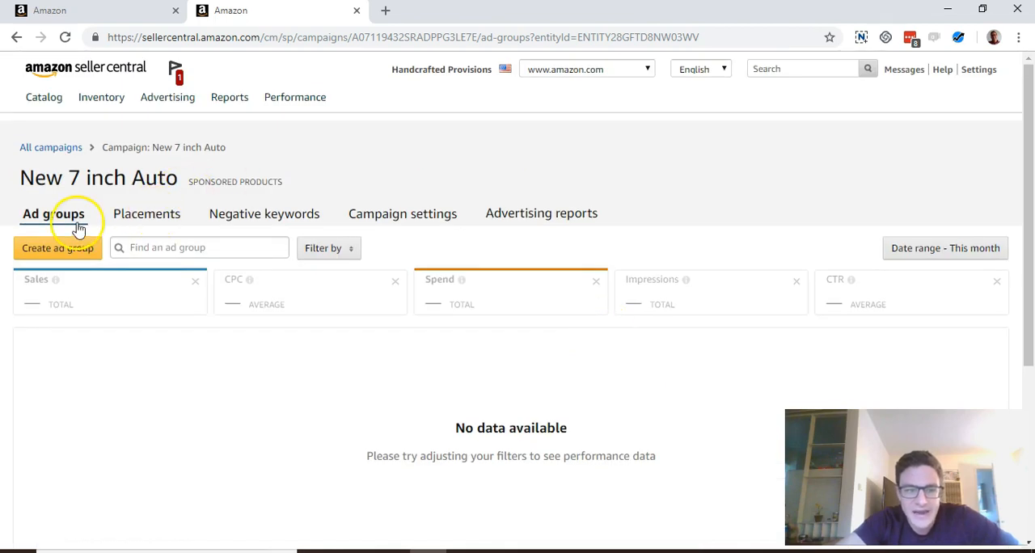
{"action": "scroll", "coordinate": [405, 202], "scroll_direction": "down", "scroll_amount": 4}
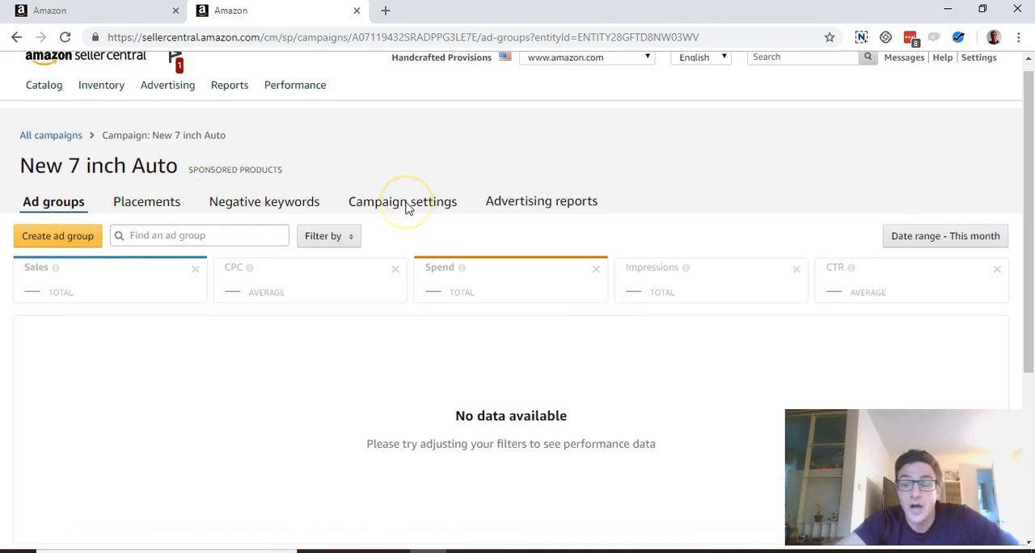
{"action": "left_click", "coordinate": [462, 402]}
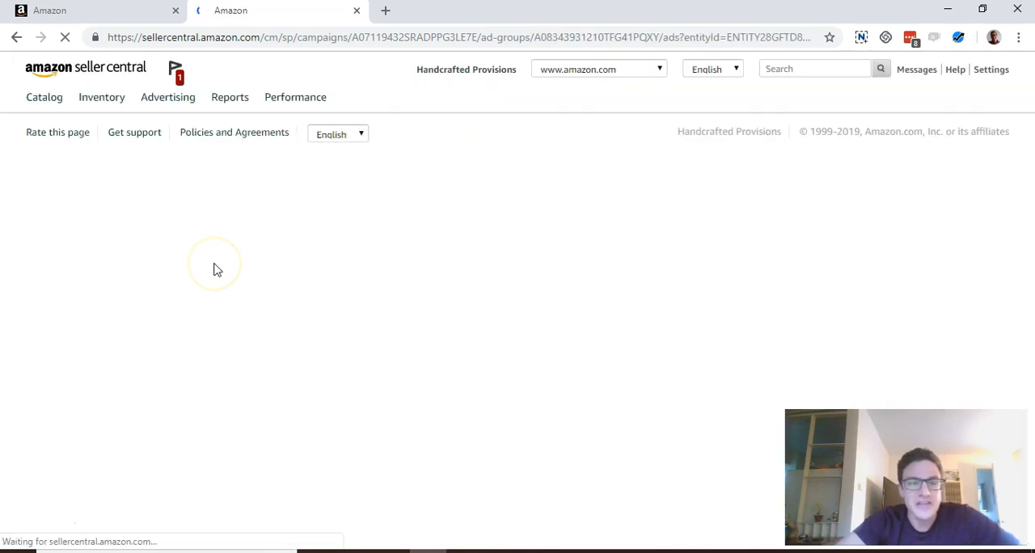
{"action": "left_click", "coordinate": [102, 215]}
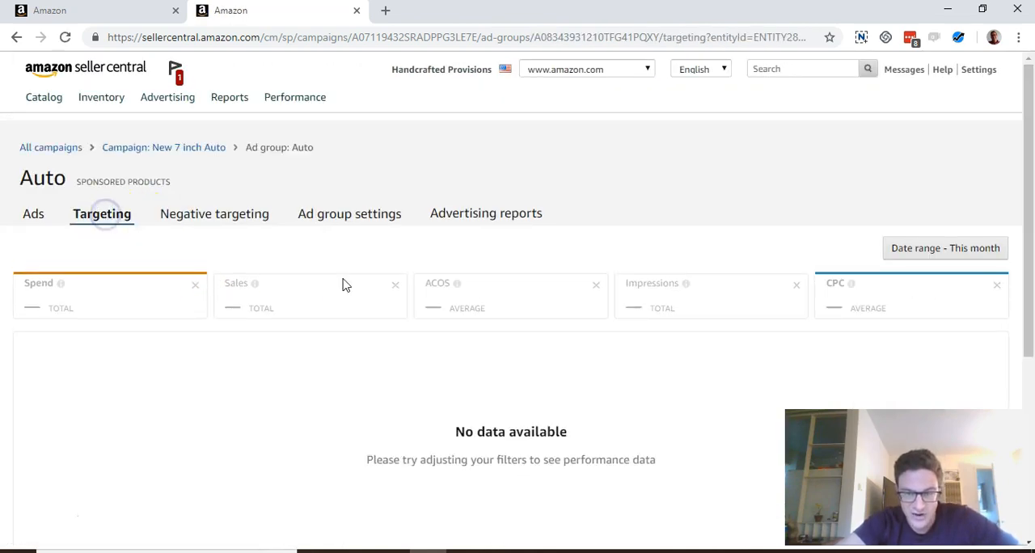
{"action": "scroll", "coordinate": [490, 340], "scroll_direction": "down", "scroll_amount": 4}
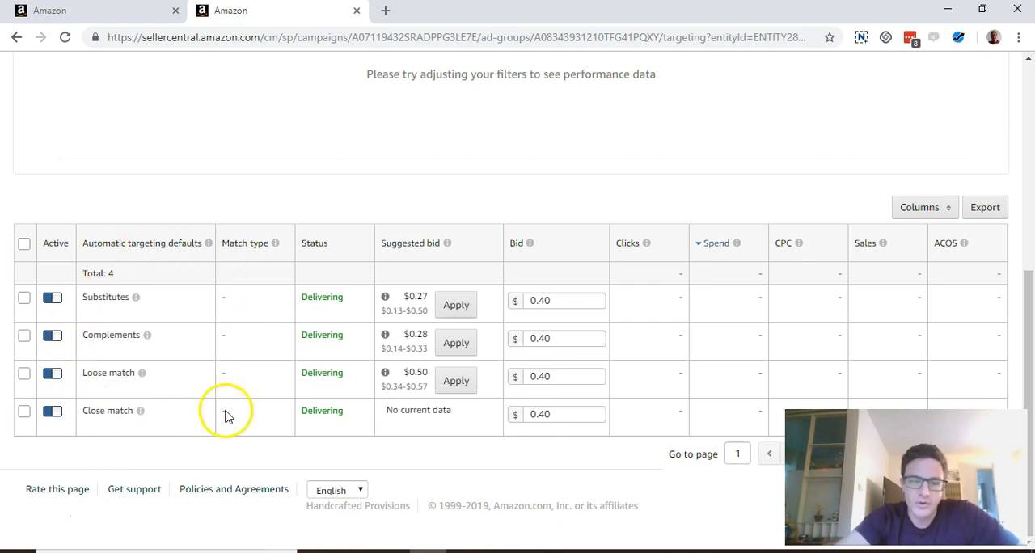
{"action": "left_click", "coordinate": [140, 411]}
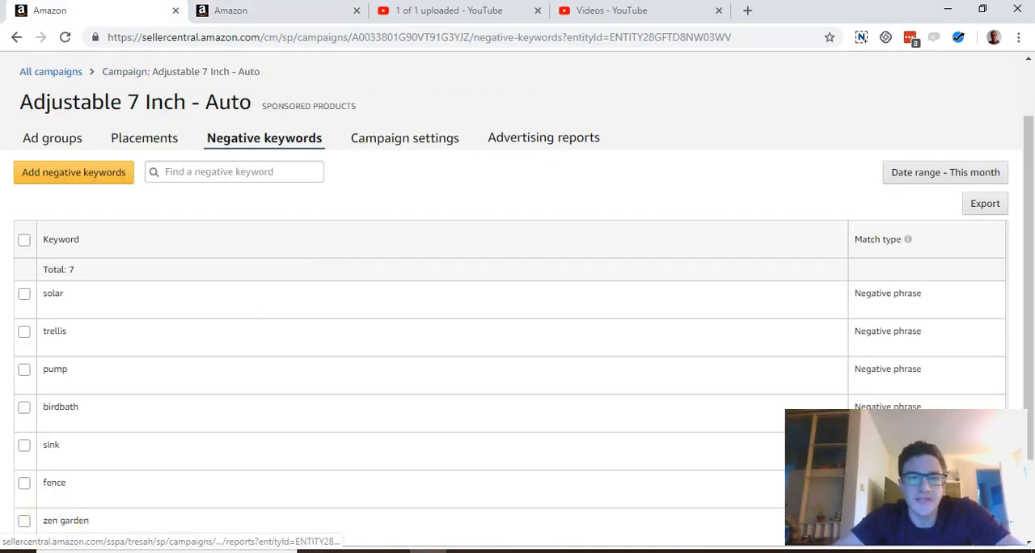
- Close the two YouTube pages and go from the Adjustable 7 Inch - Auto campaign back to the list of all campaigns
{"action": "left_click", "coordinate": [537, 10]}
{"action": "left_click", "coordinate": [538, 10]}
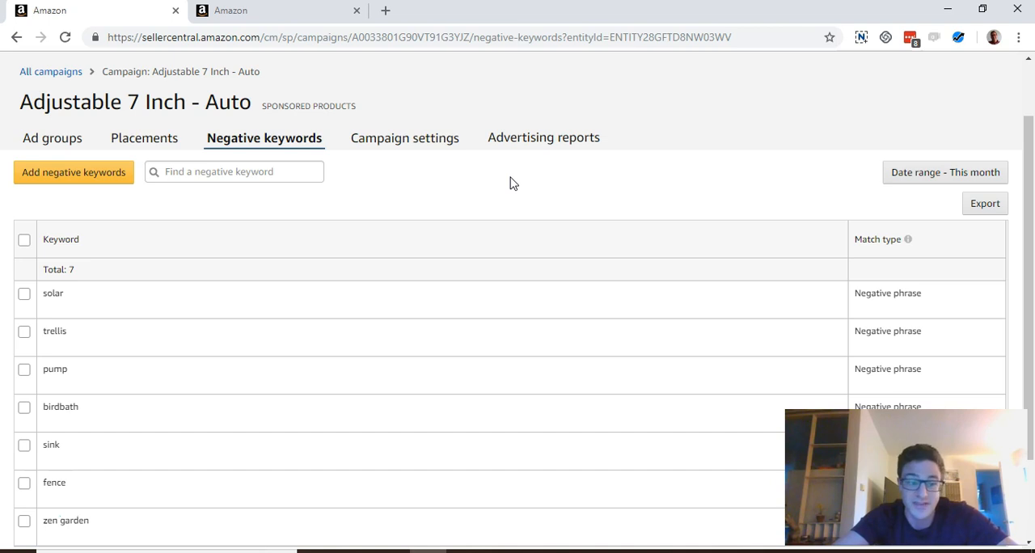
{"action": "scroll", "coordinate": [453, 207], "scroll_direction": "up", "scroll_amount": 2}
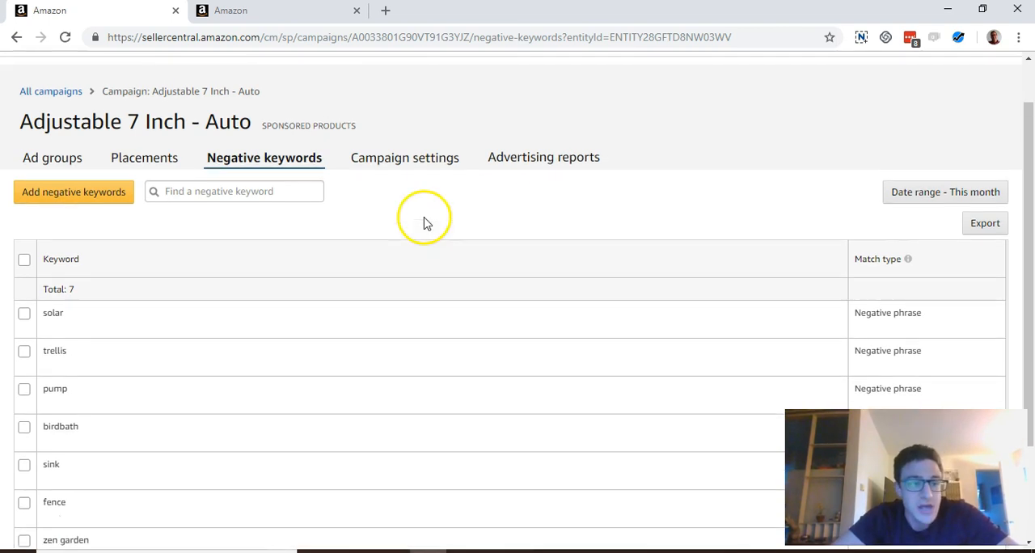
{"action": "mouse_move", "coordinate": [201, 109]}
{"action": "left_click", "coordinate": [178, 128]}
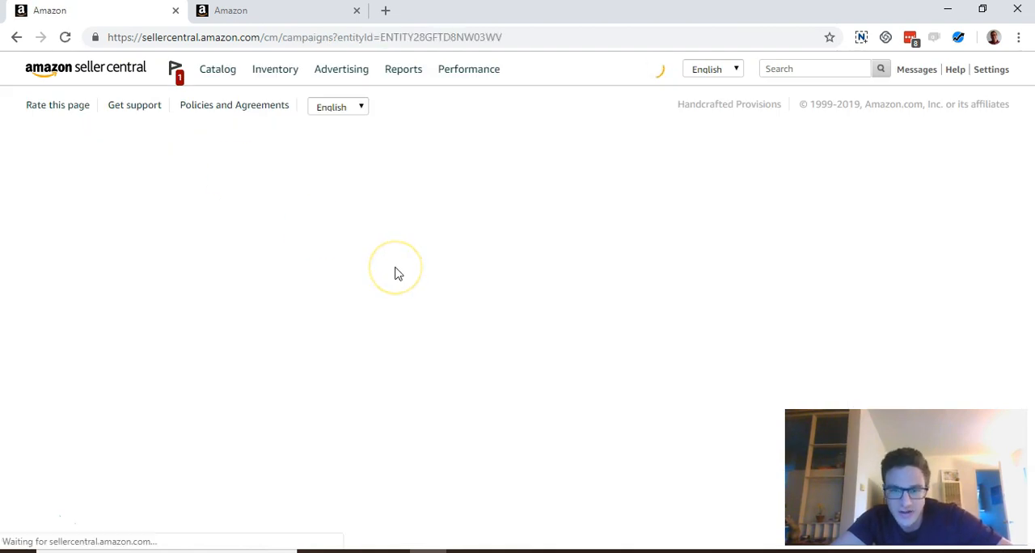
- Open the new Adjustable 7 inch automatic campaign from the campaign list and show its ad groups
{"action": "scroll", "coordinate": [396, 274], "scroll_direction": "down", "scroll_amount": 3}
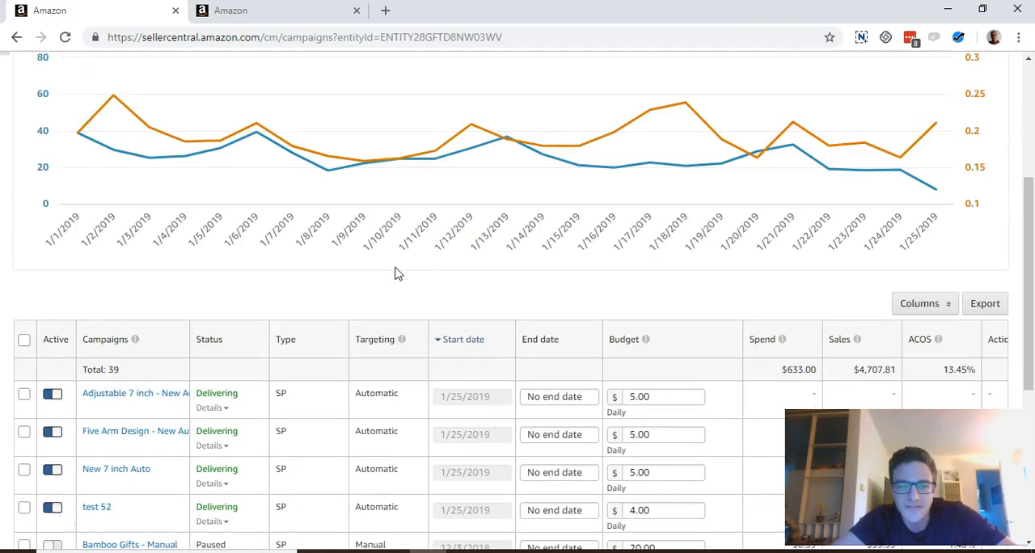
{"action": "scroll", "coordinate": [396, 275], "scroll_direction": "down", "scroll_amount": 2}
{"action": "left_click", "coordinate": [146, 346]}
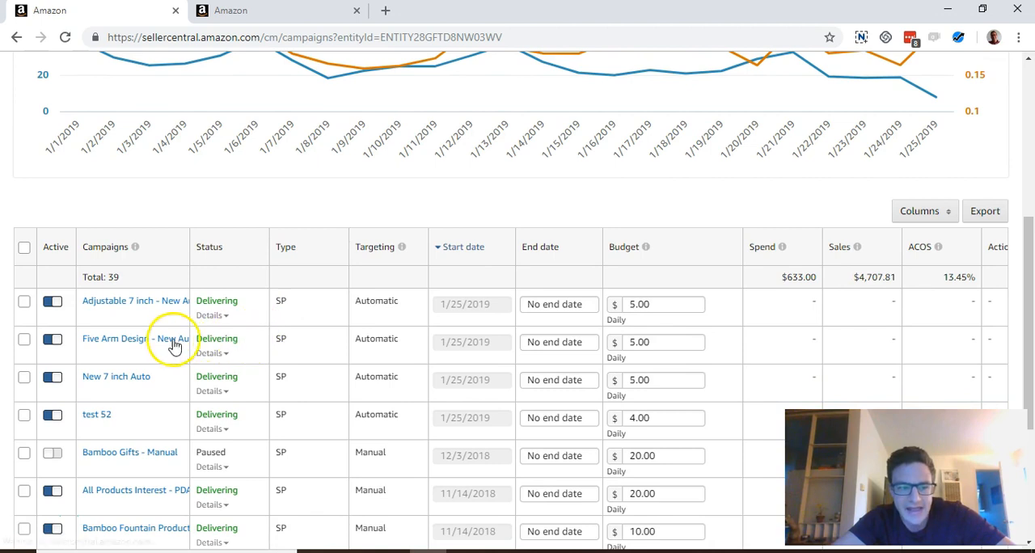
{"action": "left_click", "coordinate": [131, 299]}
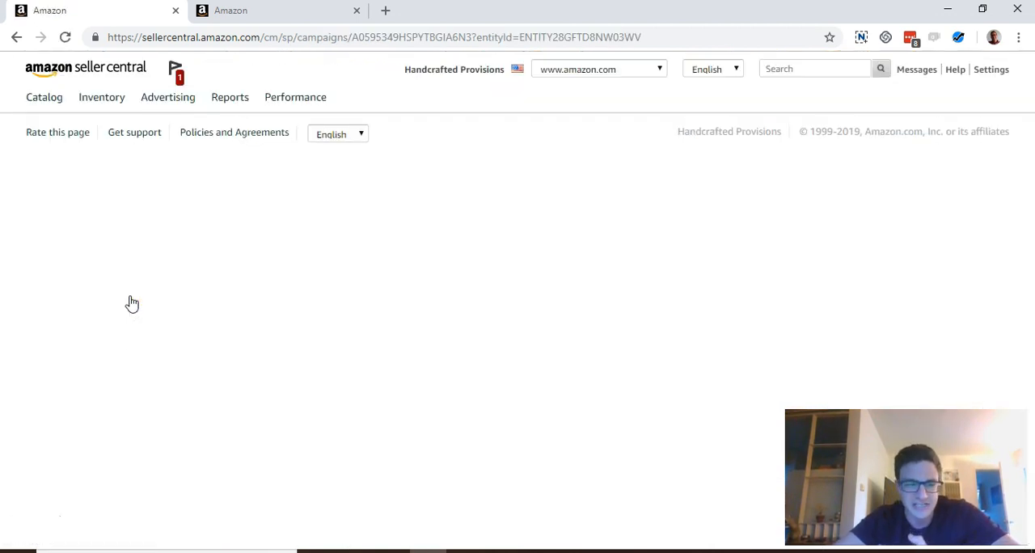
{"action": "scroll", "coordinate": [474, 248], "scroll_direction": "down", "scroll_amount": 3}
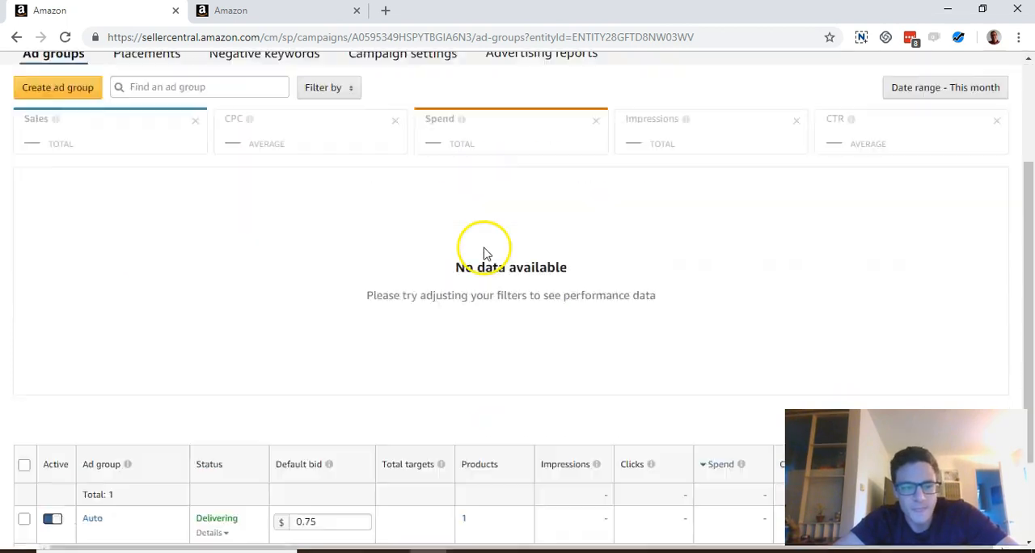
- Open the Auto ad group of the Adjustable 7 inch - New Auto campaign and review its negative targeting keywords
{"action": "left_click", "coordinate": [464, 397]}
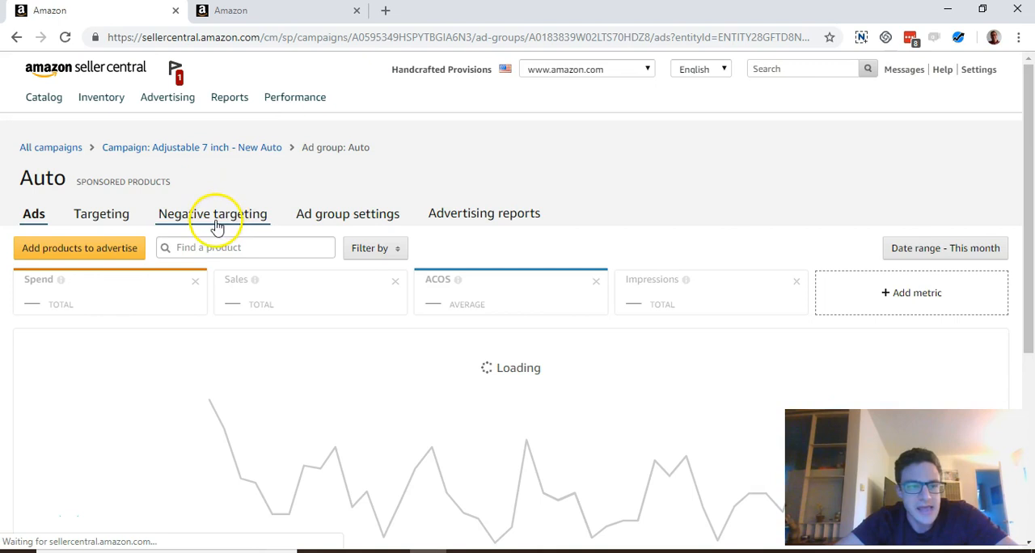
{"action": "left_click", "coordinate": [204, 224]}
{"action": "scroll", "coordinate": [466, 268], "scroll_direction": "down", "scroll_amount": 1}
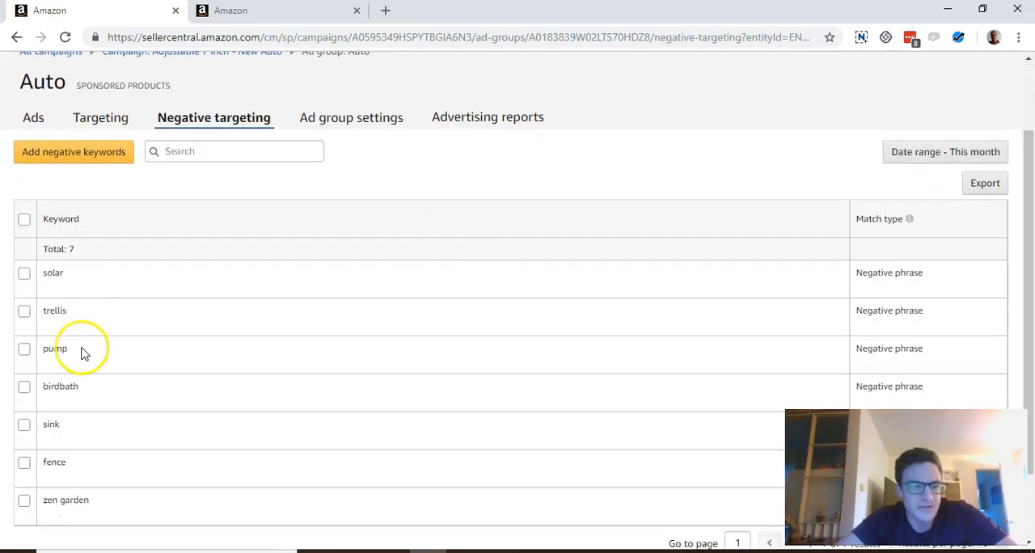
{"action": "scroll", "coordinate": [292, 329], "scroll_direction": "up", "scroll_amount": 1}
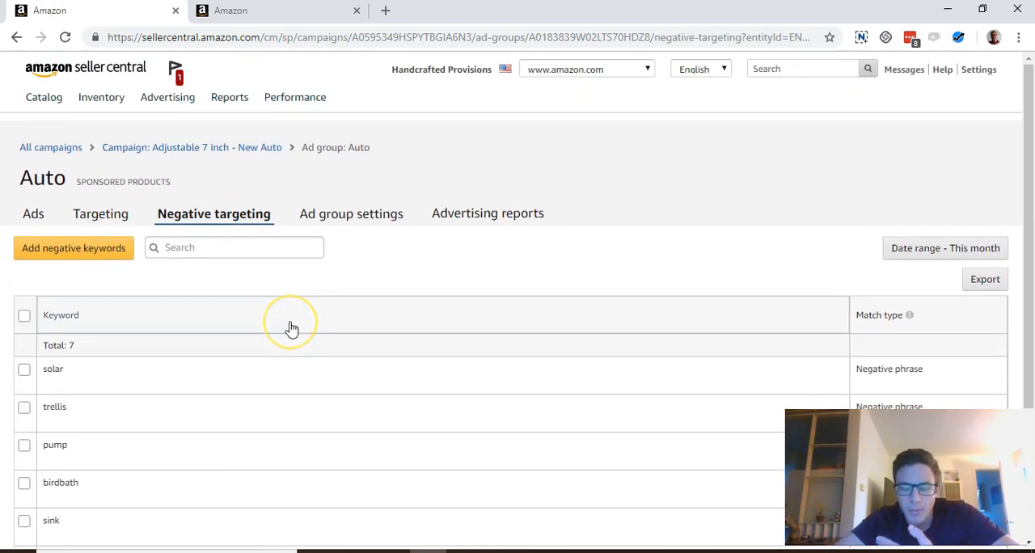
{"action": "scroll", "coordinate": [292, 329], "scroll_direction": "down", "scroll_amount": 1}
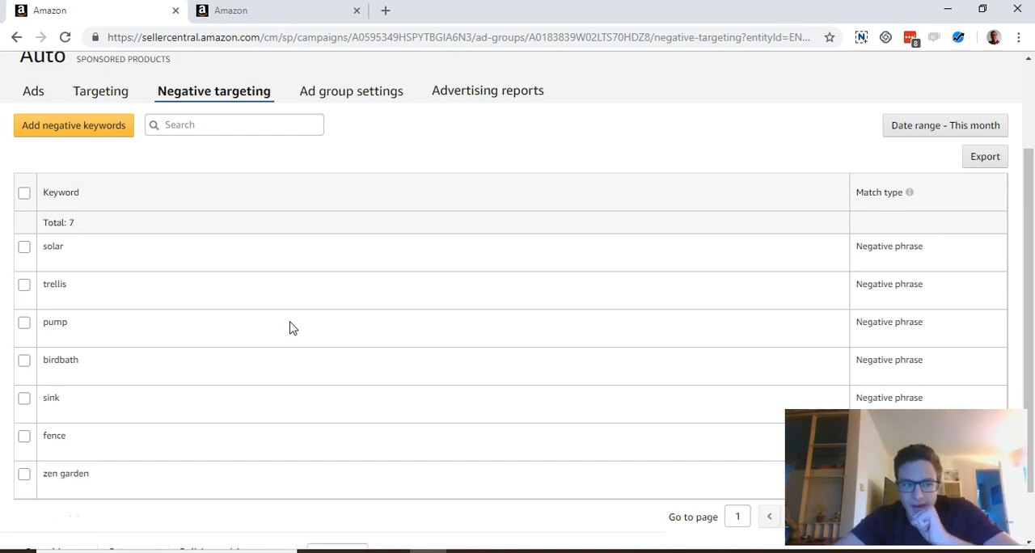
- Compare the Adjustable 7 inch ad group's negative targeting page with that of the test 52 campaign, ending on test 52
{"action": "left_click", "coordinate": [302, 15]}
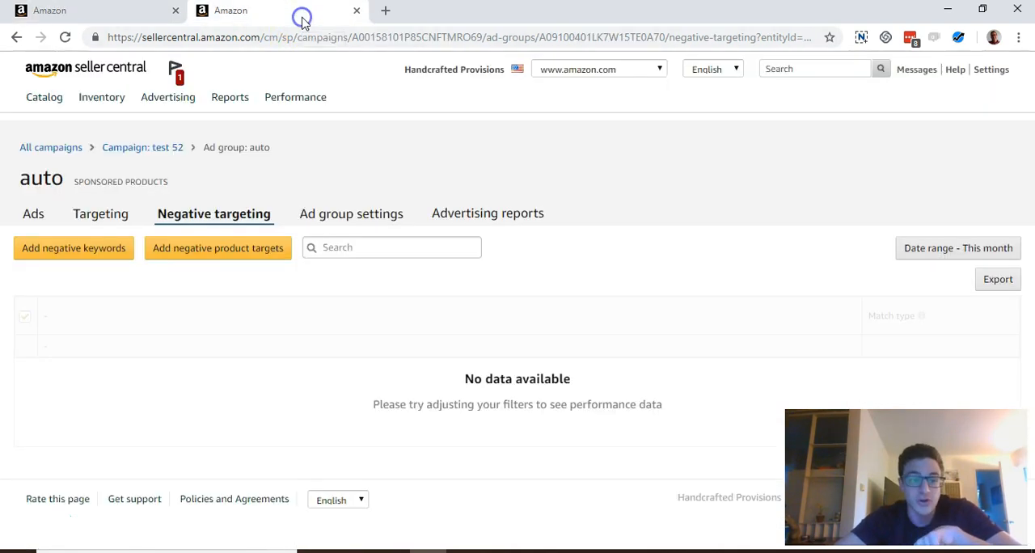
{"action": "left_click", "coordinate": [73, 15]}
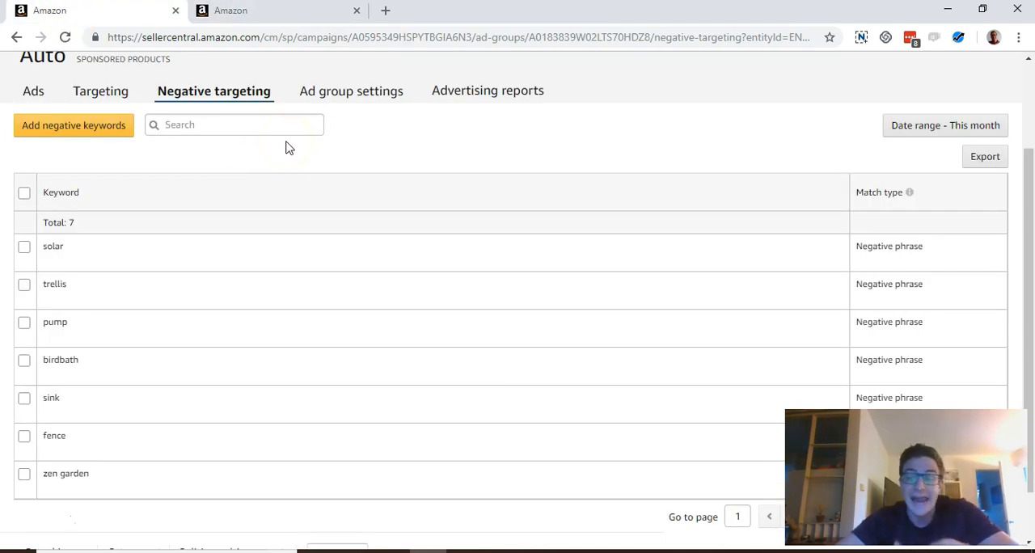
{"action": "left_click", "coordinate": [287, 16]}
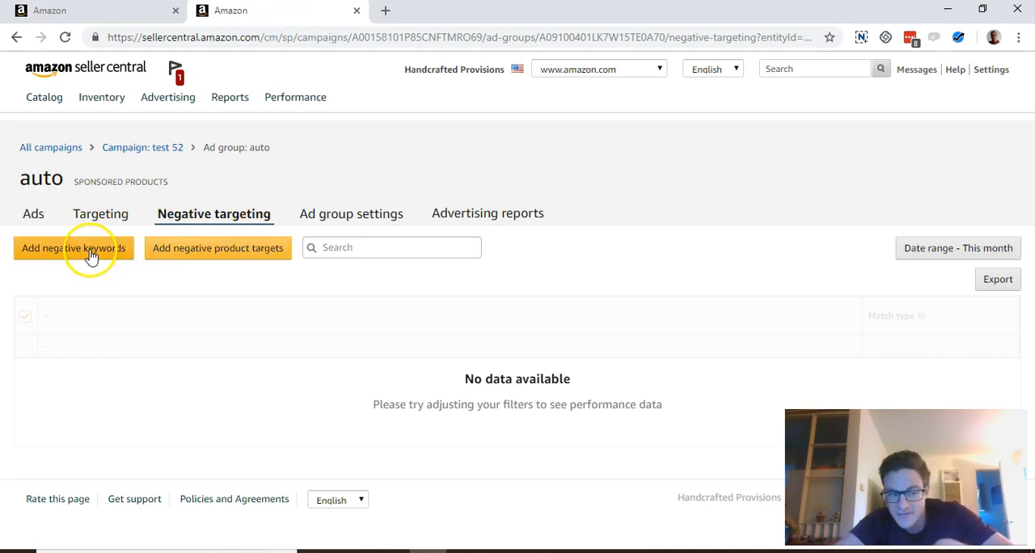
- Inspect the product exclusion search for test 52's negative product targets, then close it without adding any exclusions
{"action": "left_click", "coordinate": [208, 257]}
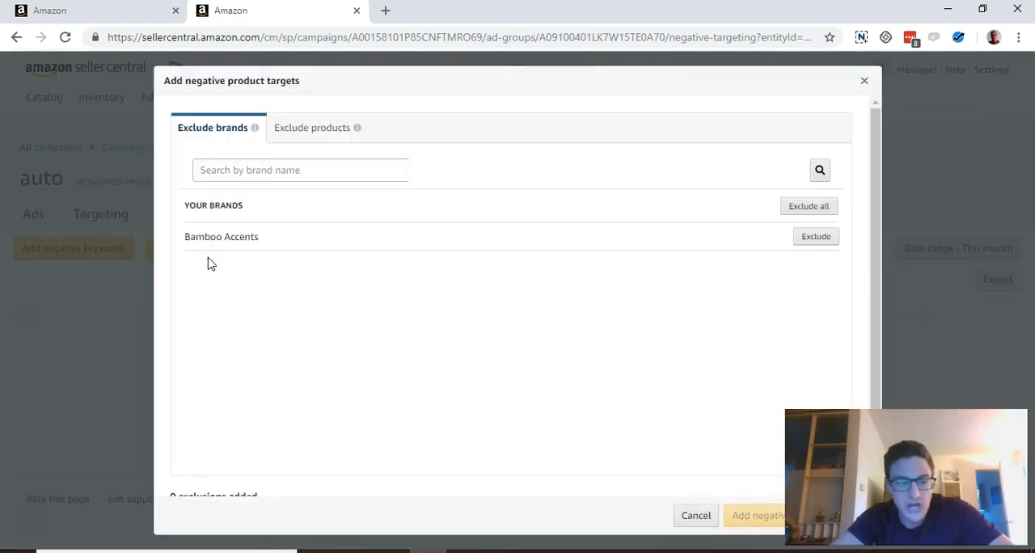
{"action": "left_click", "coordinate": [291, 130]}
{"action": "left_click", "coordinate": [303, 170]}
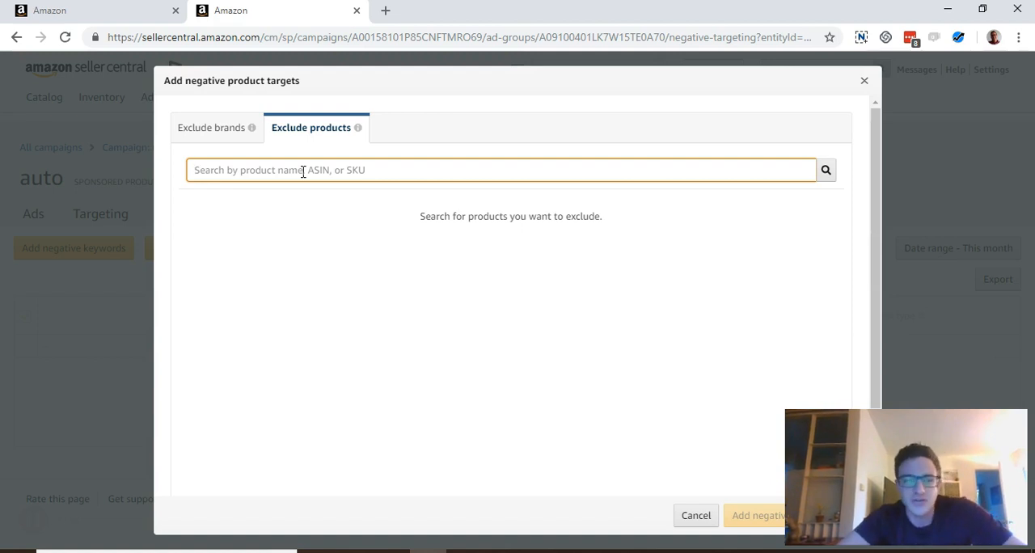
{"action": "left_click", "coordinate": [864, 80]}
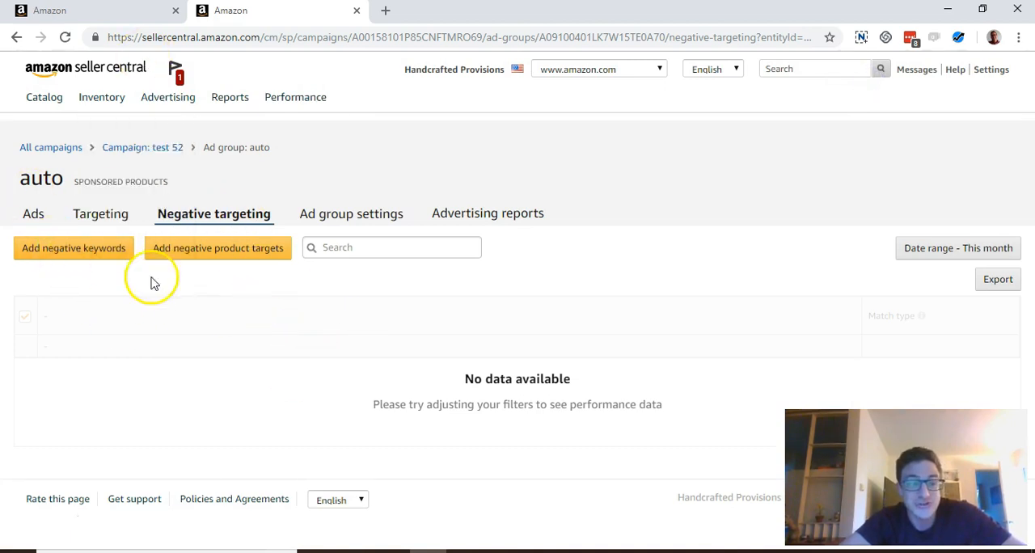
- Recheck the negative targeting options of both campaigns, finishing on the Adjustable 7 inch - New Auto keyword list
{"action": "left_click", "coordinate": [130, 12]}
{"action": "scroll", "coordinate": [219, 209], "scroll_direction": "up", "scroll_amount": 2}
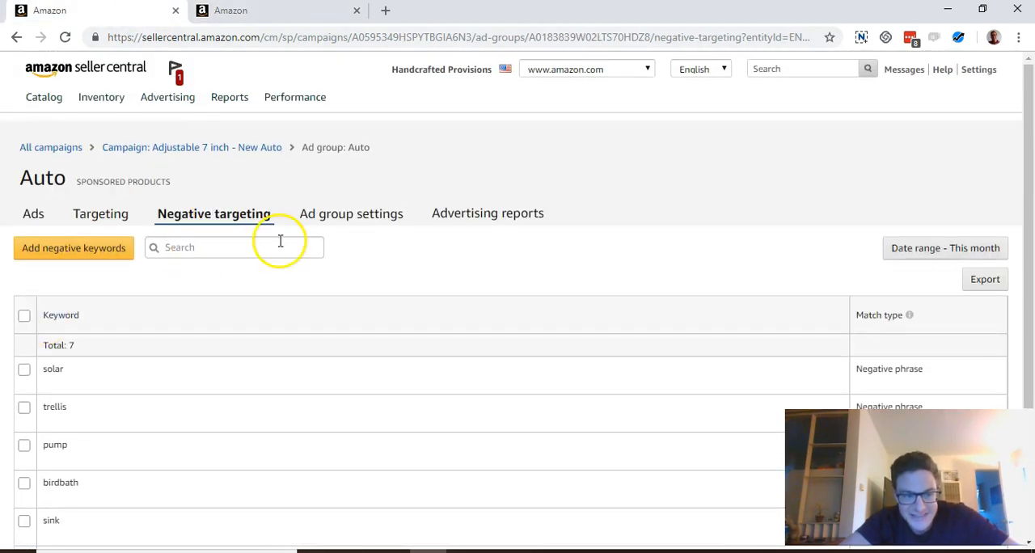
{"action": "left_click", "coordinate": [286, 11]}
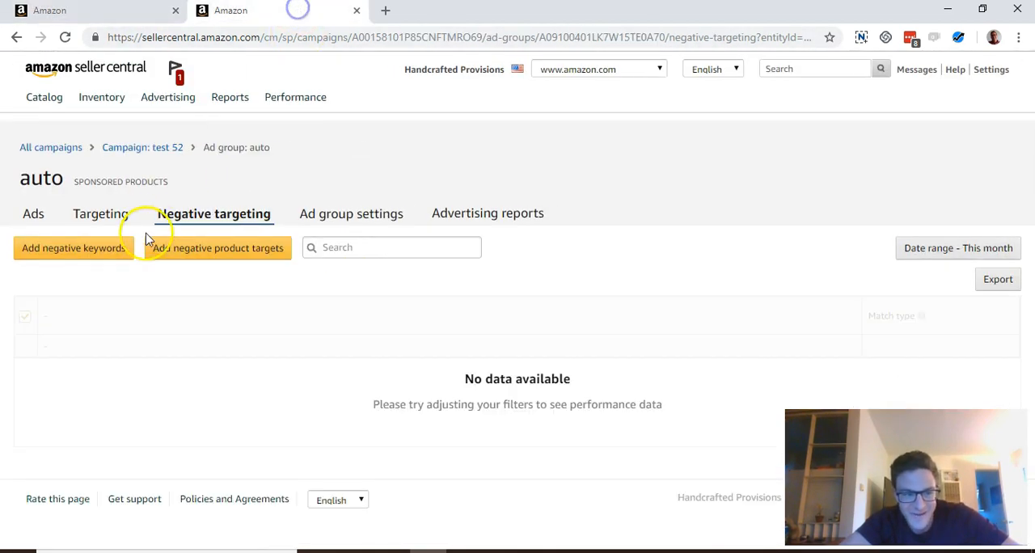
{"action": "left_click", "coordinate": [93, 19]}
{"action": "scroll", "coordinate": [416, 189], "scroll_direction": "down", "scroll_amount": 2}
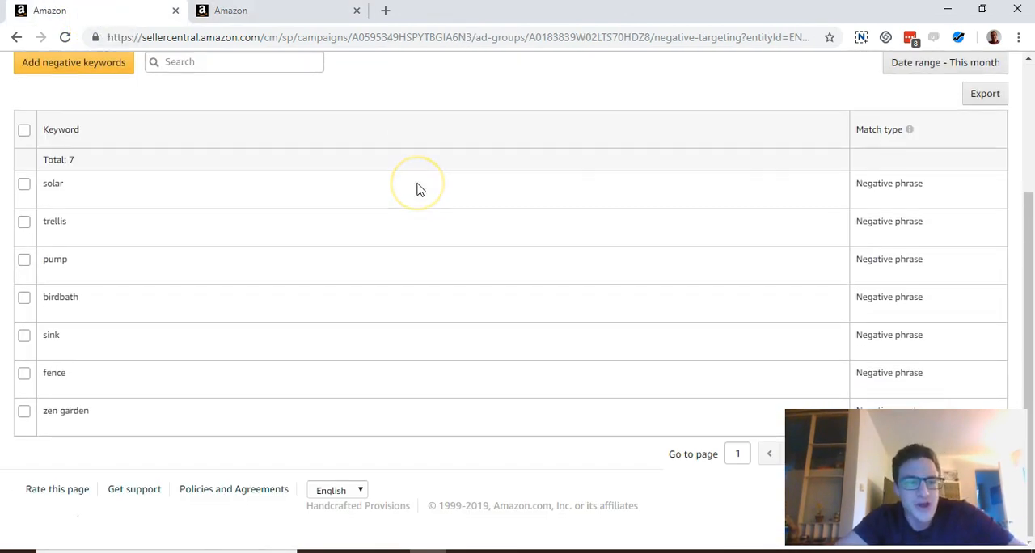